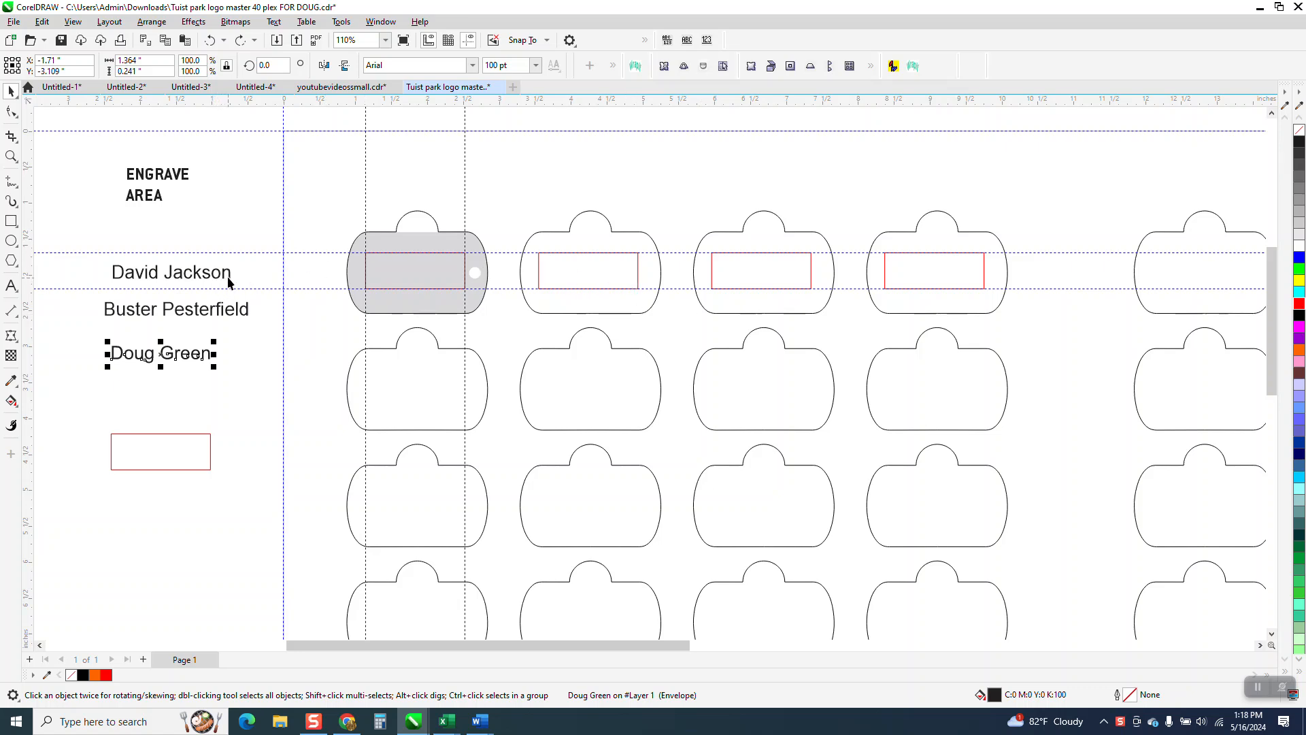
# Step: Enlarge the three name texts under the ENGRAVE AREA label to about 2.08, 2.32 and 1.78 inches wide
pyautogui.click(229, 280)
pyautogui.moveTo(235, 257); pyautogui.dragTo(267, 247)
pyautogui.click(248, 315)
pyautogui.moveTo(256, 327); pyautogui.dragTo(278, 329)
pyautogui.click(208, 359)
pyautogui.moveTo(213, 366); pyautogui.dragTo(244, 394)
pyautogui.click(248, 212)
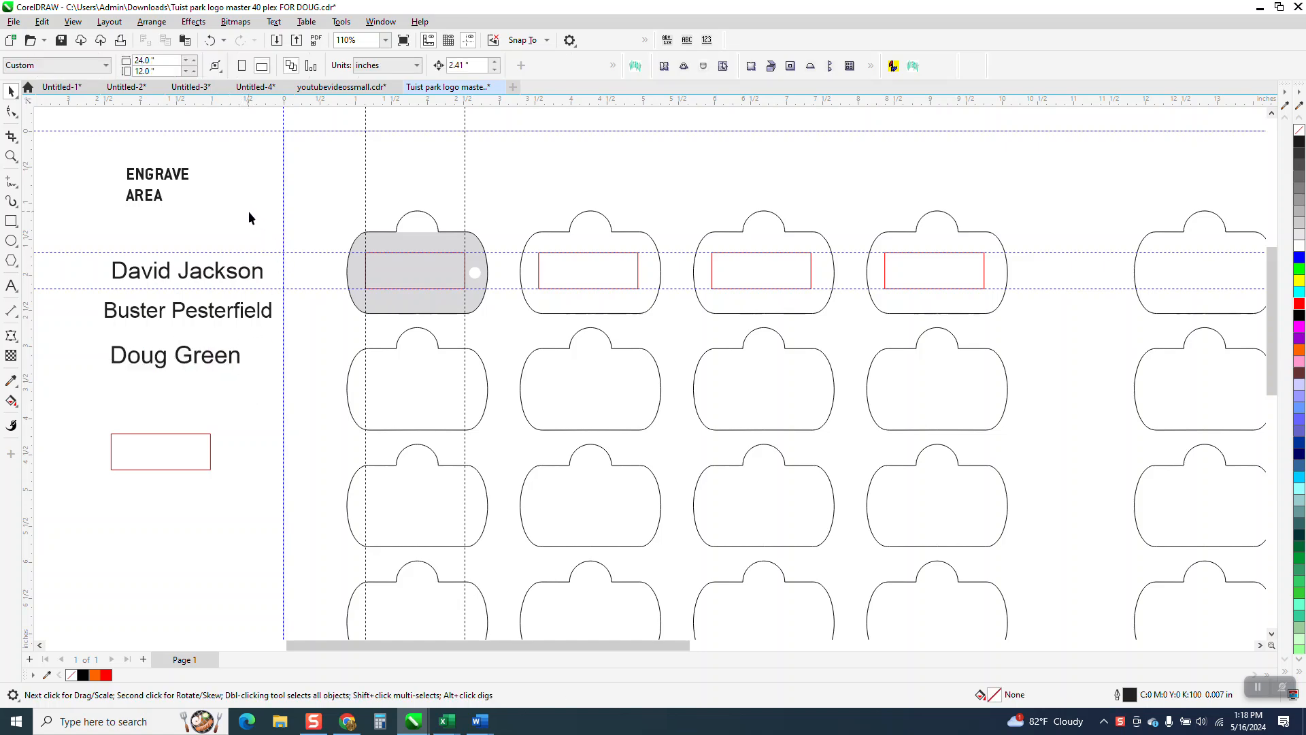
pyautogui.click(440, 223)
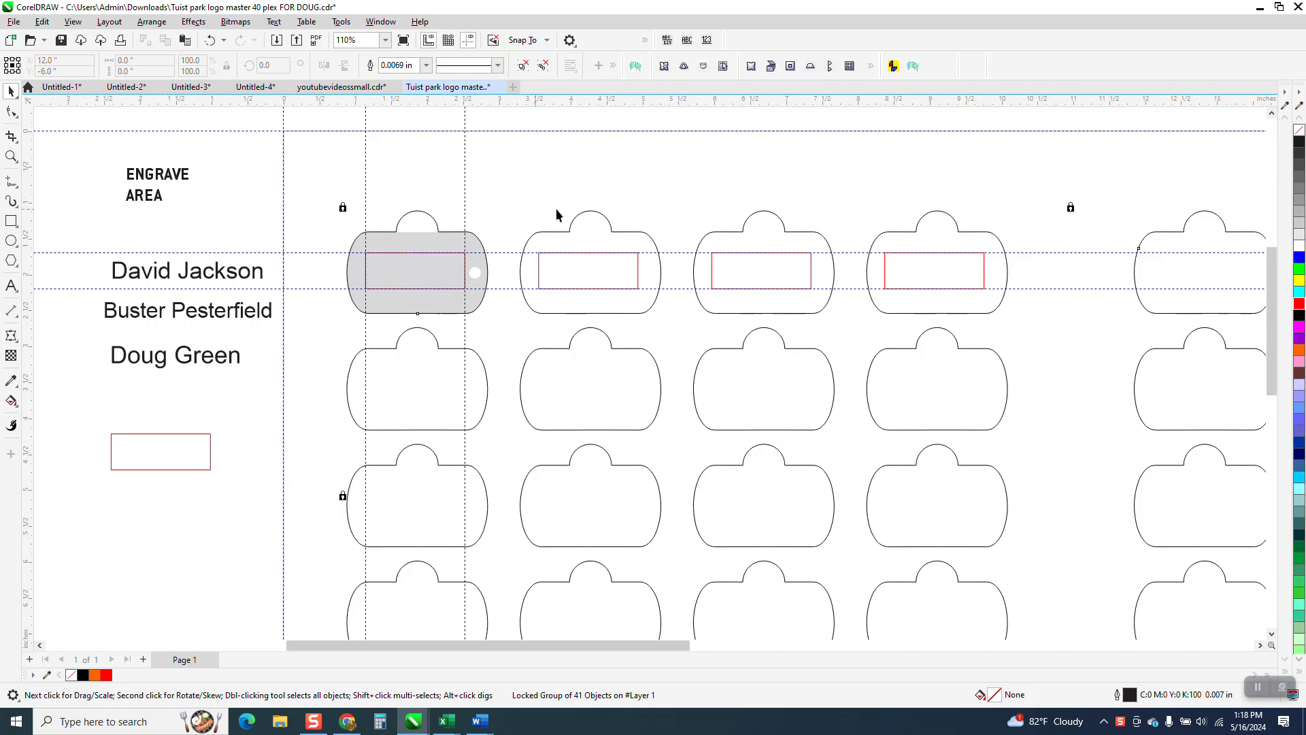
pyautogui.click(597, 258)
pyautogui.click(743, 268)
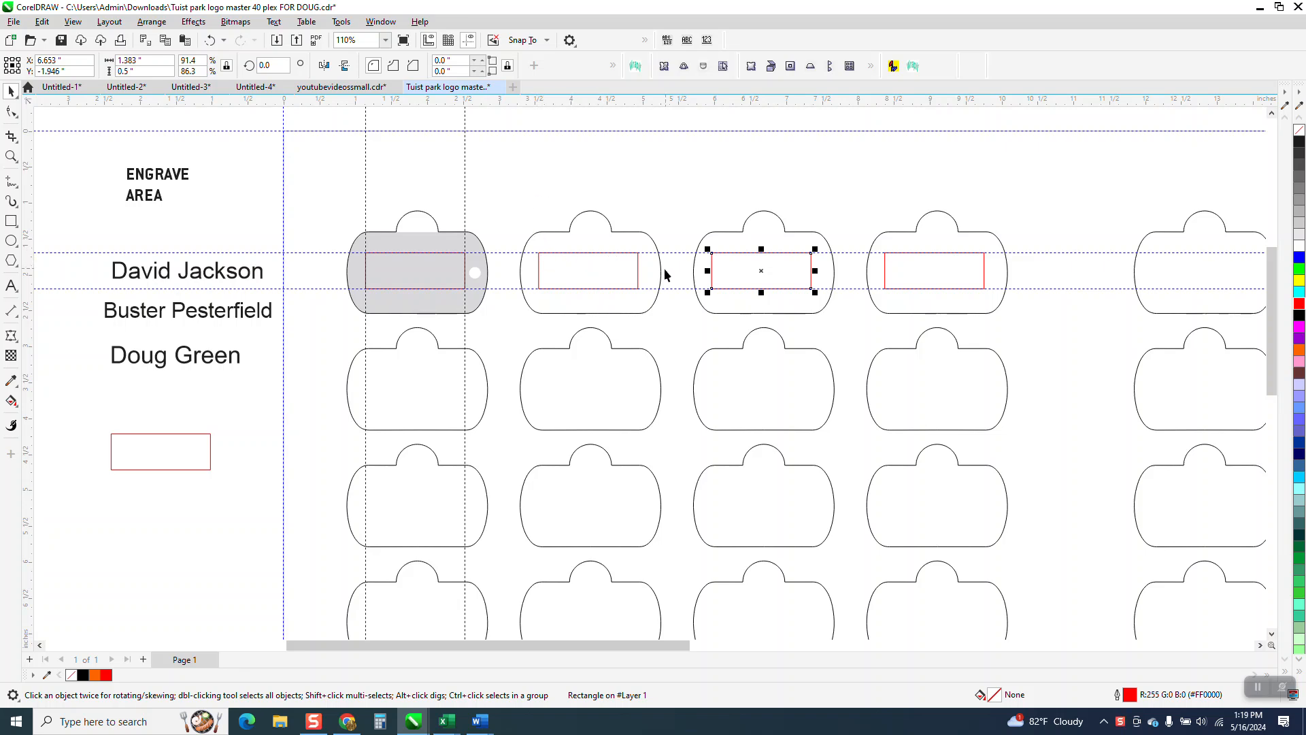
pyautogui.click(633, 272)
pyautogui.scroll(-1, 457, 213)
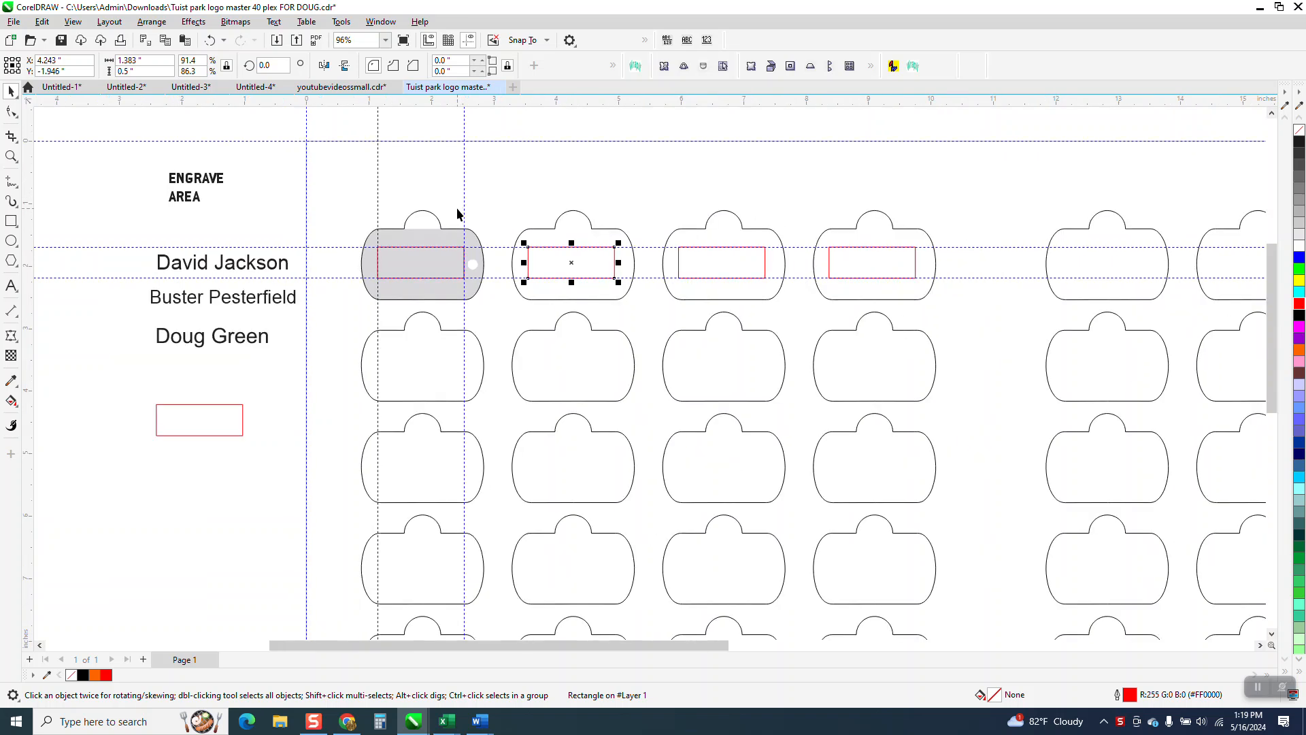
pyautogui.click(317, 211)
# Step: Fit the first and second name texts into envelopes created from the red rectangle on the grey tag
pyautogui.click(288, 268)
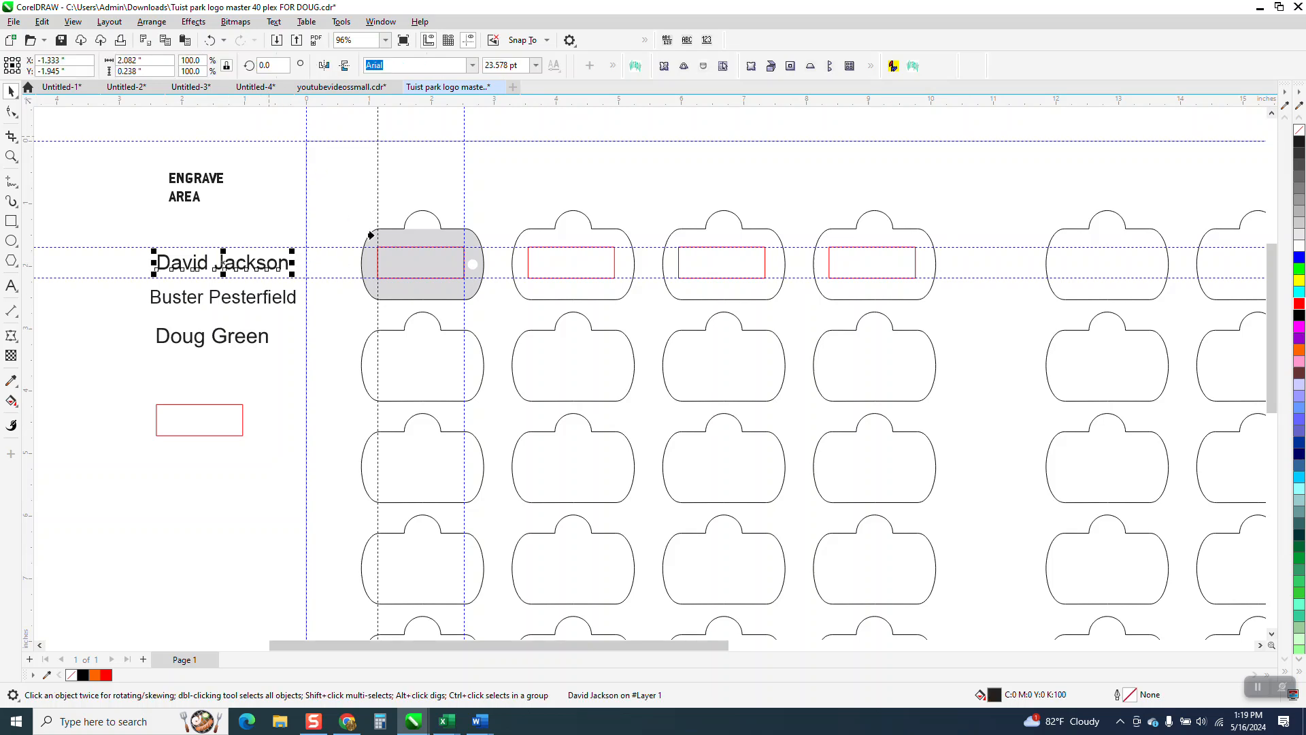
pyautogui.click(402, 270)
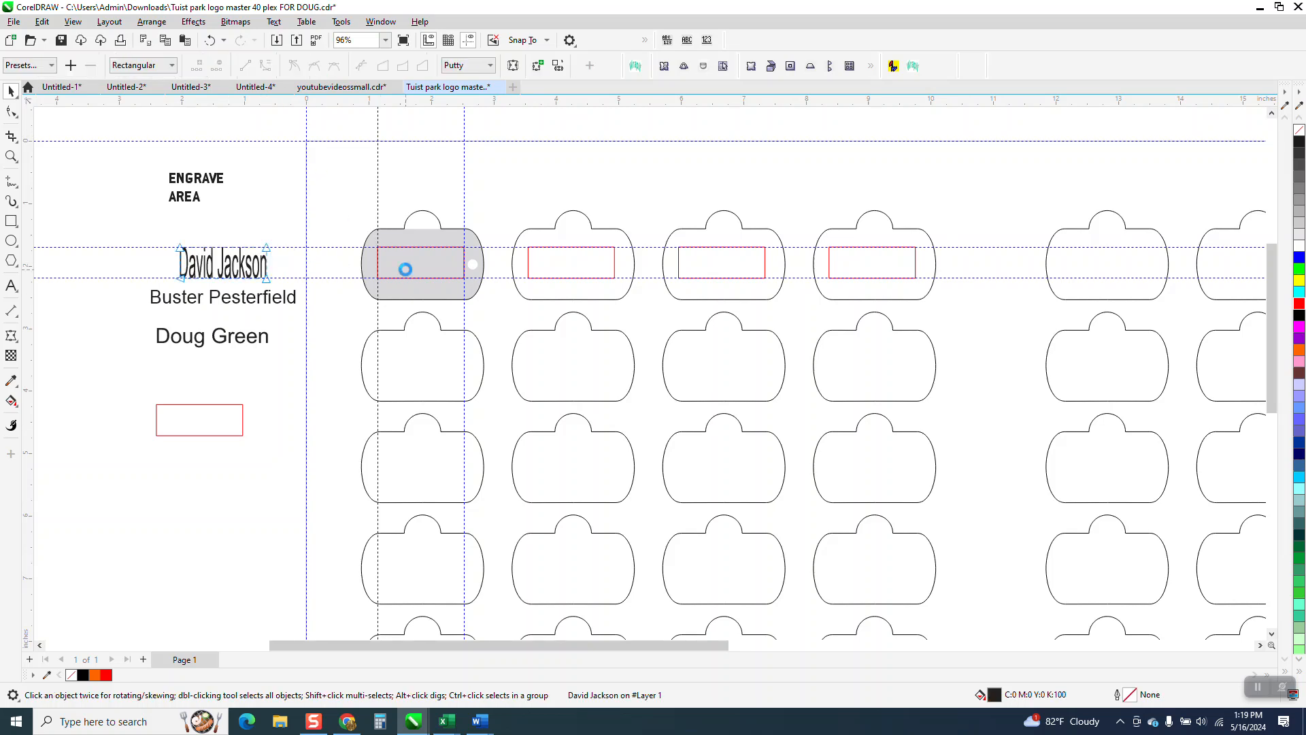
pyautogui.press('space')
pyautogui.click(291, 300)
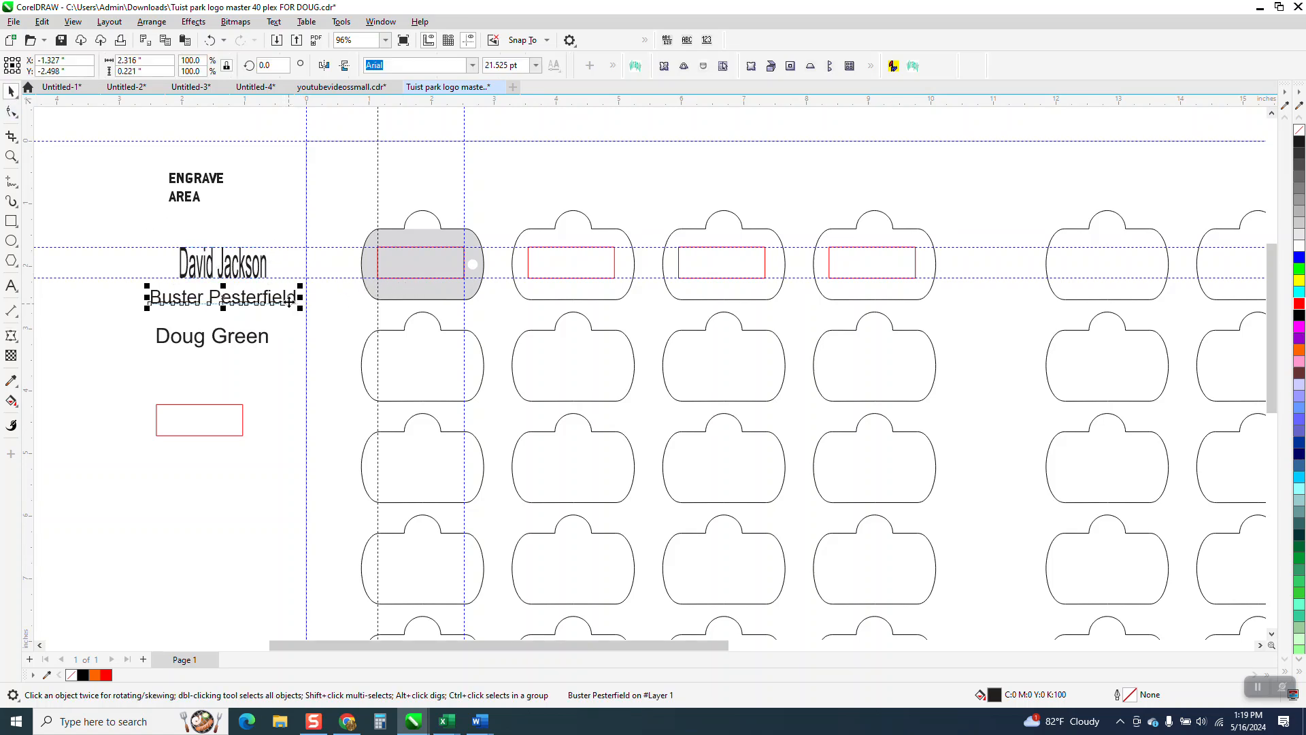
pyautogui.click(402, 272)
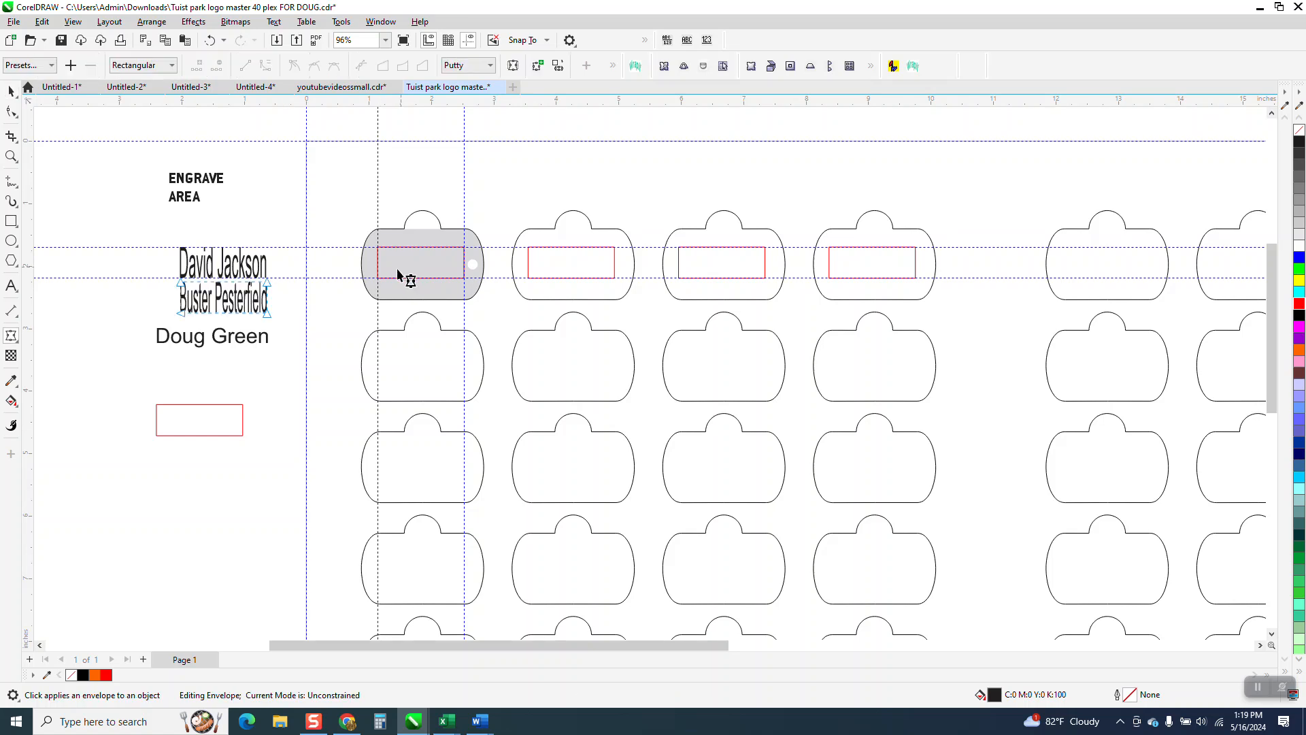
pyautogui.click(11, 91)
# Step: Fit the third name text into an envelope created from the spare red rectangle below the names
pyautogui.click(253, 337)
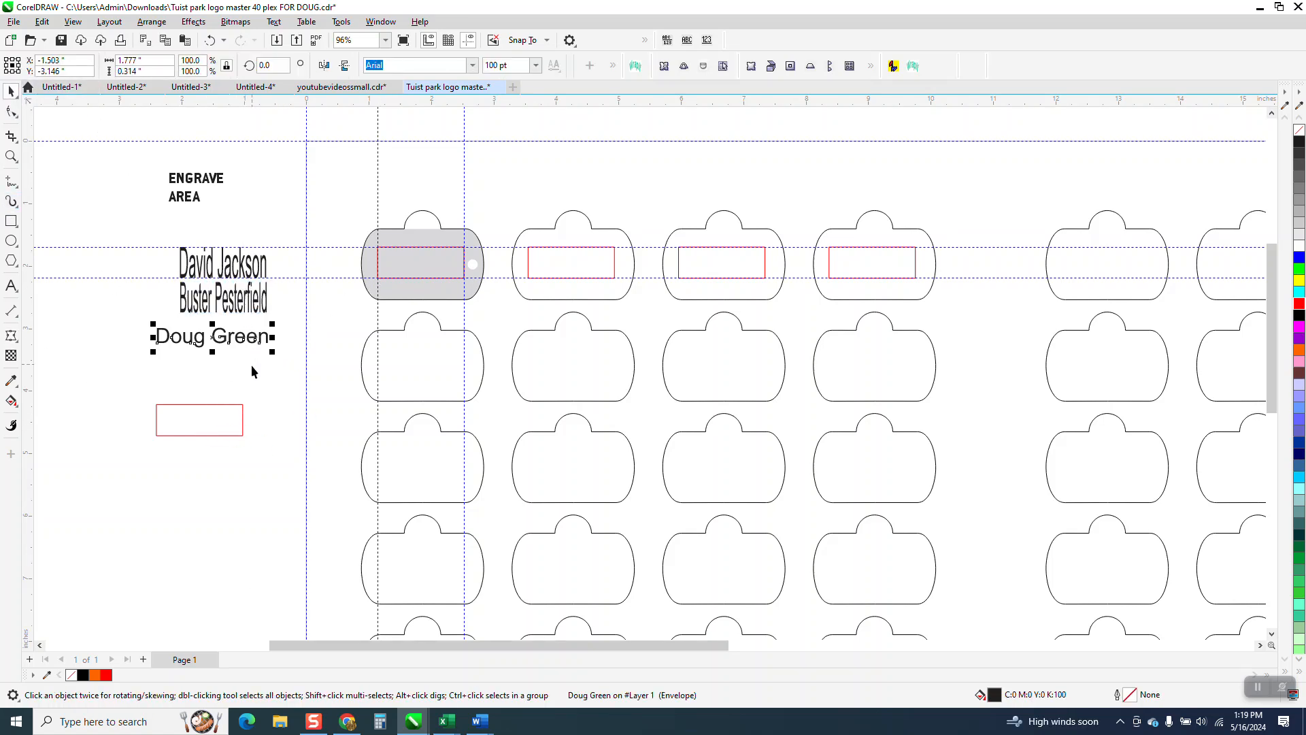
pyautogui.click(221, 417)
pyautogui.click(11, 90)
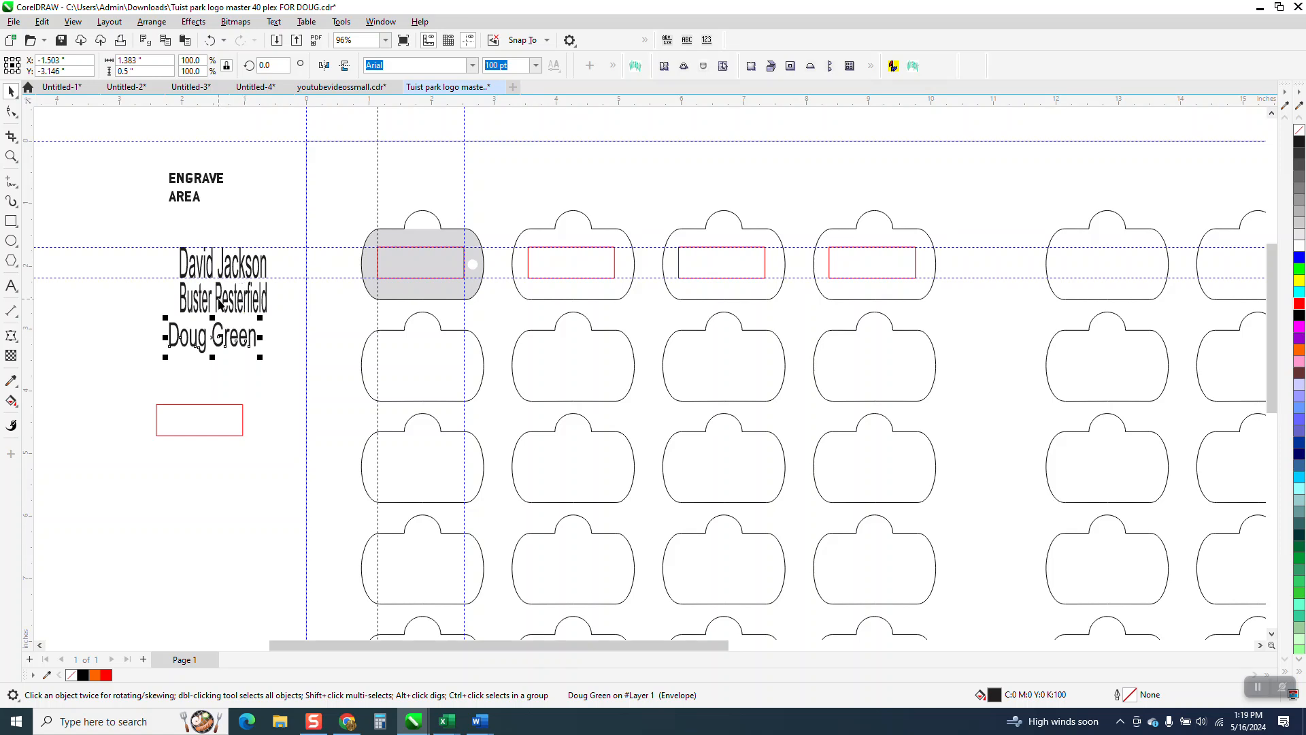
pyautogui.click(262, 178)
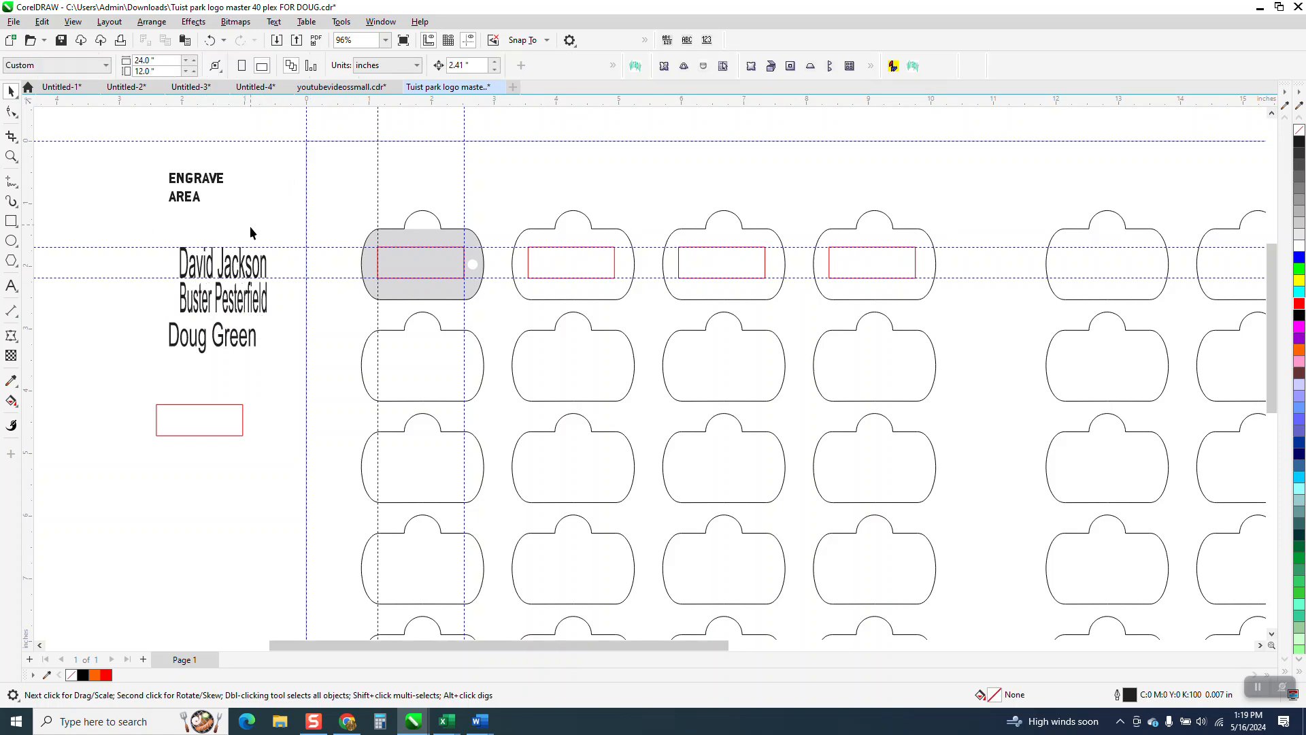
# Step: Center the first name text on the red rectangle of the grey tag
pyautogui.click(260, 261)
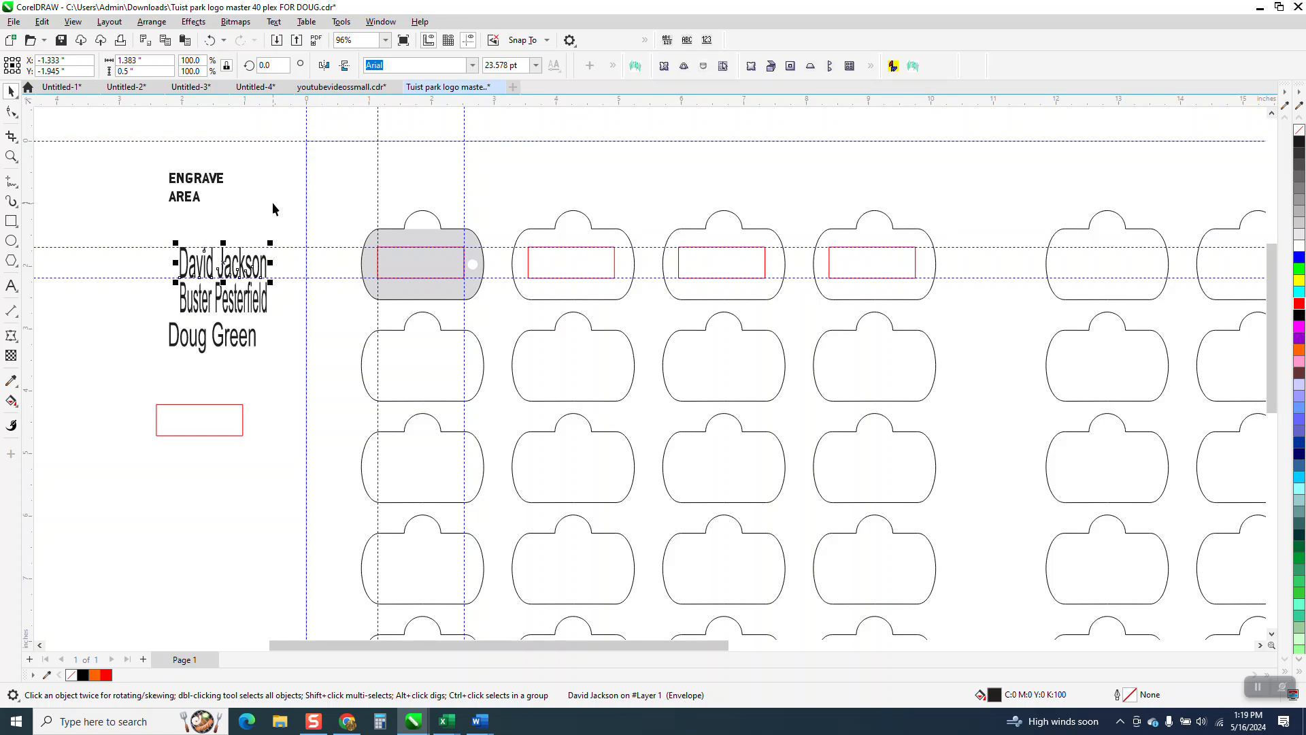
pyautogui.keyDown('shift'); pyautogui.click(438, 267); pyautogui.keyUp('shift')
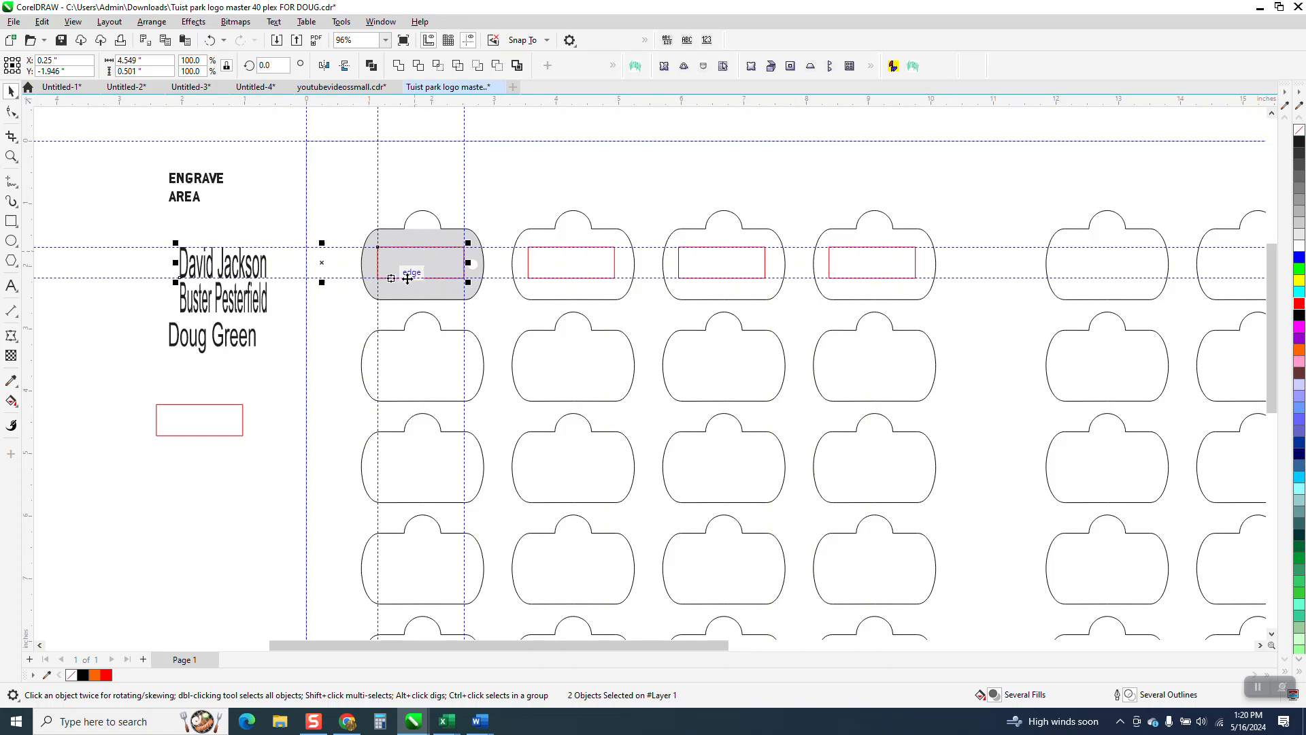
pyautogui.press('c')
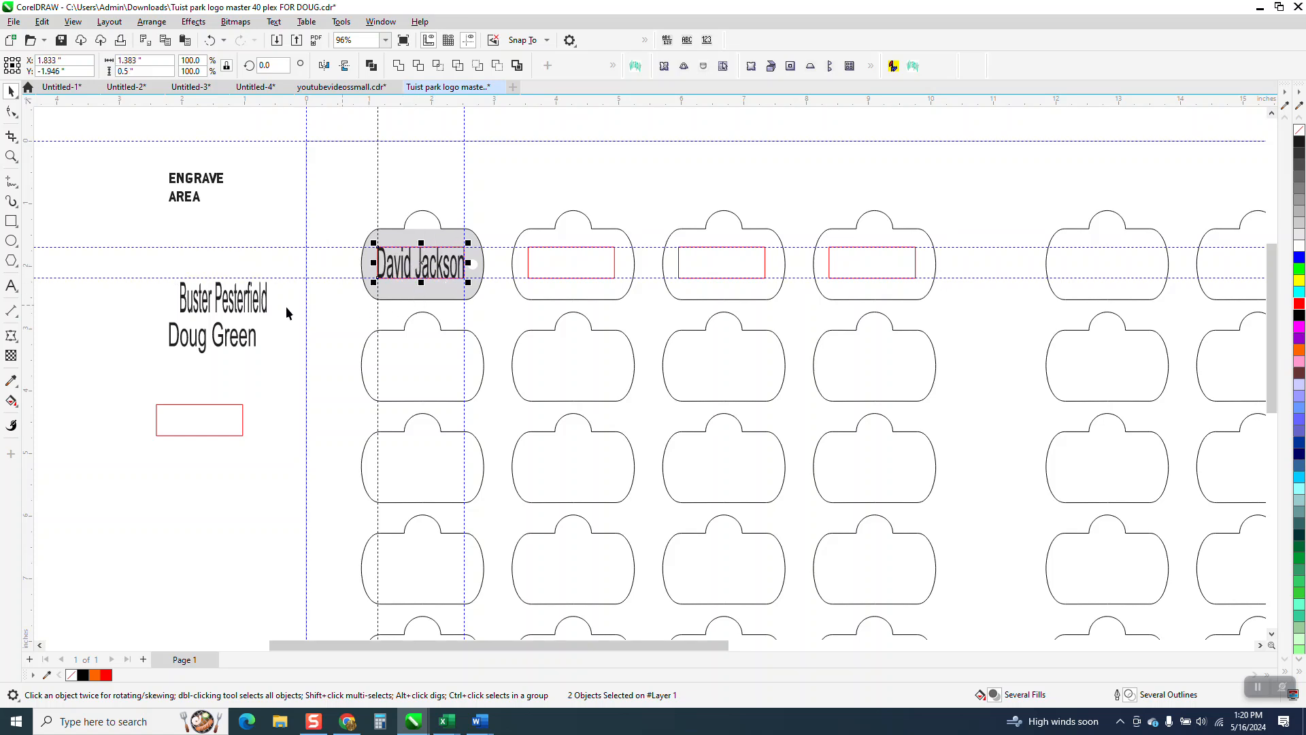
# Step: Center the second name text horizontally and vertically on the red rectangle of the second tag in the first row
pyautogui.click(267, 300)
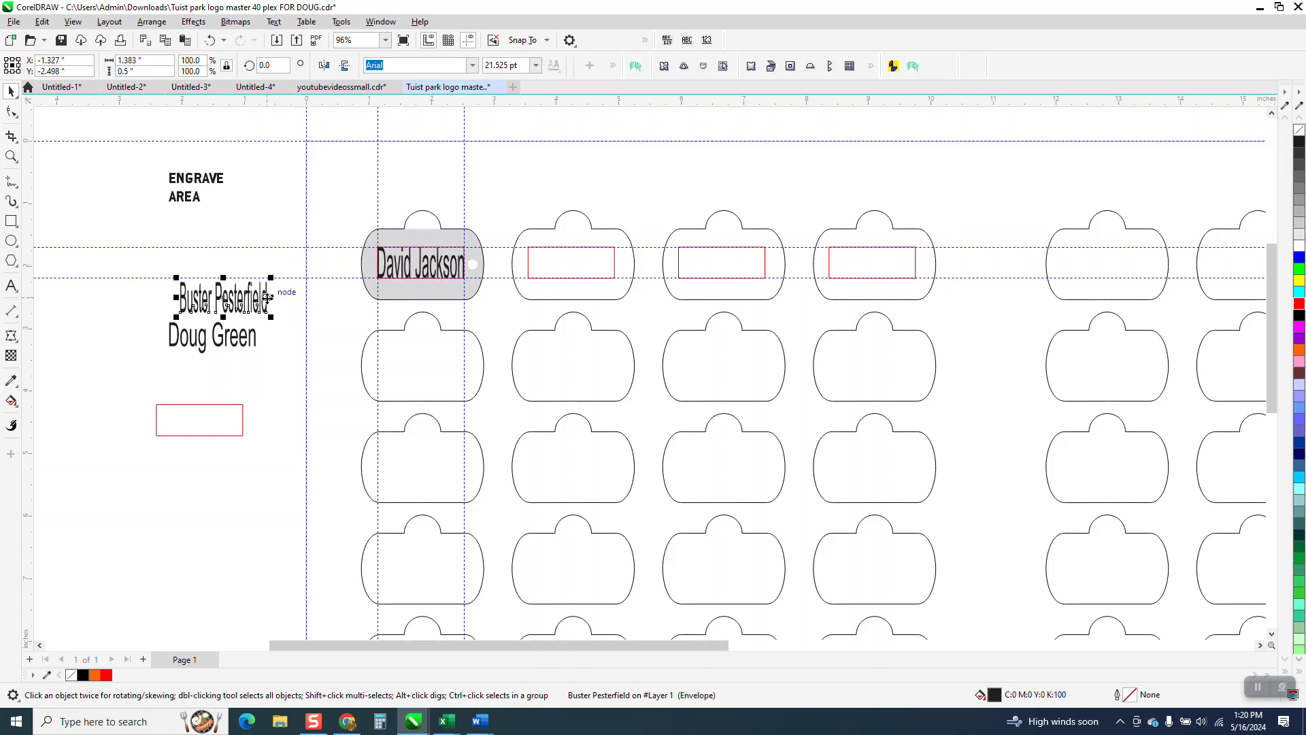
pyautogui.keyDown('shift'); pyautogui.click(557, 271); pyautogui.keyUp('shift')
pyautogui.press('e')
pyautogui.press('c')
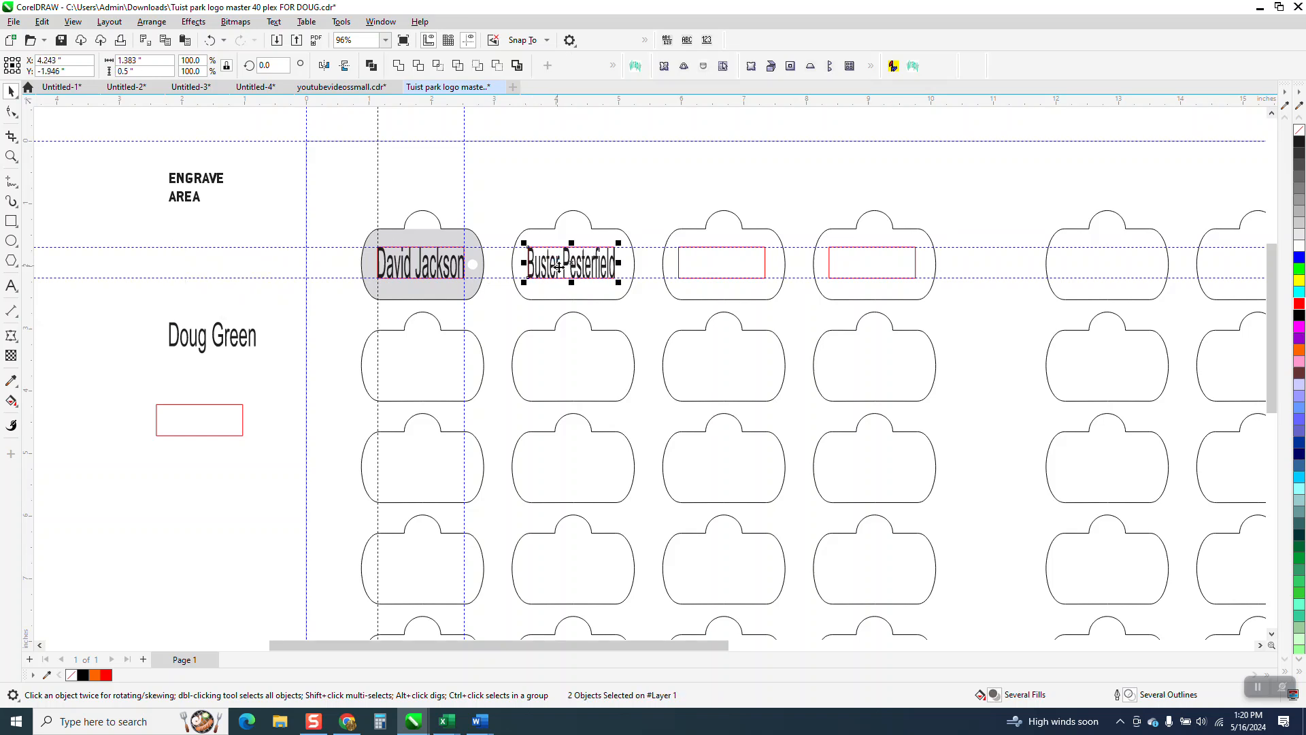
# Step: Center the third name text horizontally and vertically on the red rectangle of the third tag in the first row
pyautogui.click(256, 333)
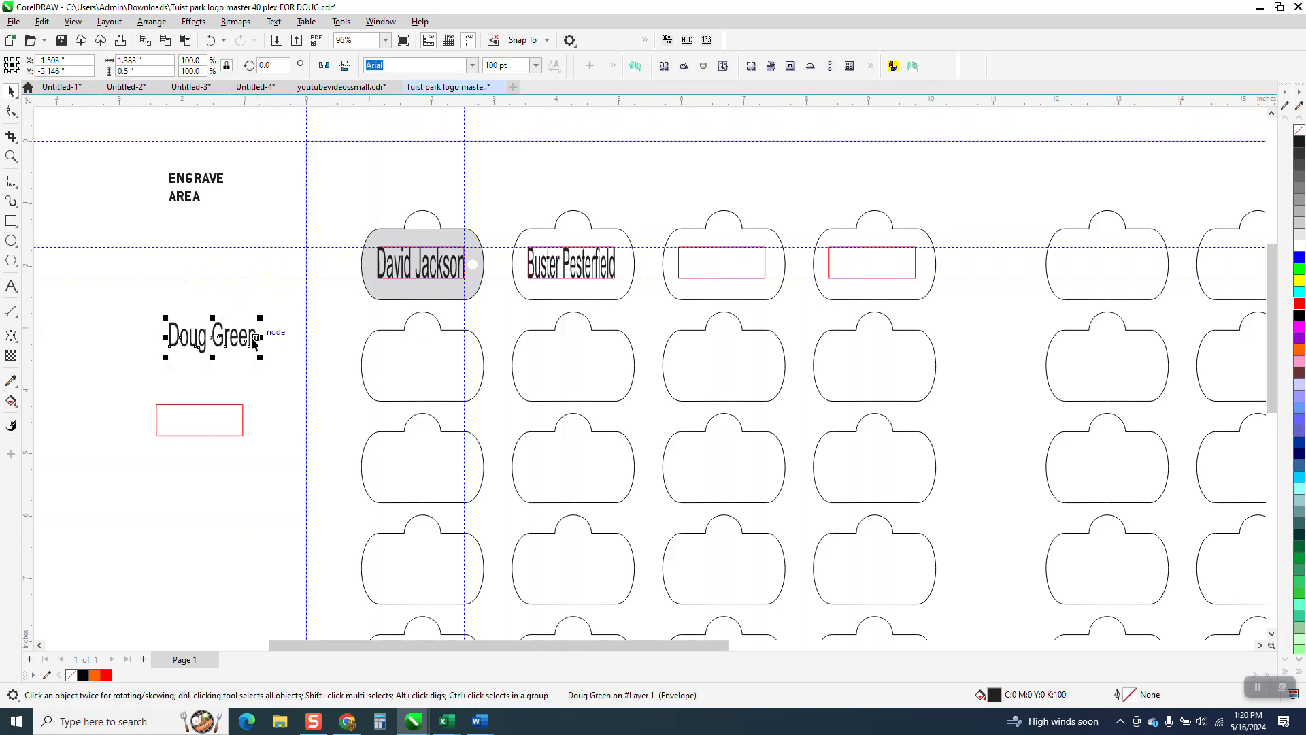
pyautogui.keyDown('shift'); pyautogui.click(693, 269); pyautogui.keyUp('shift')
pyautogui.press('e')
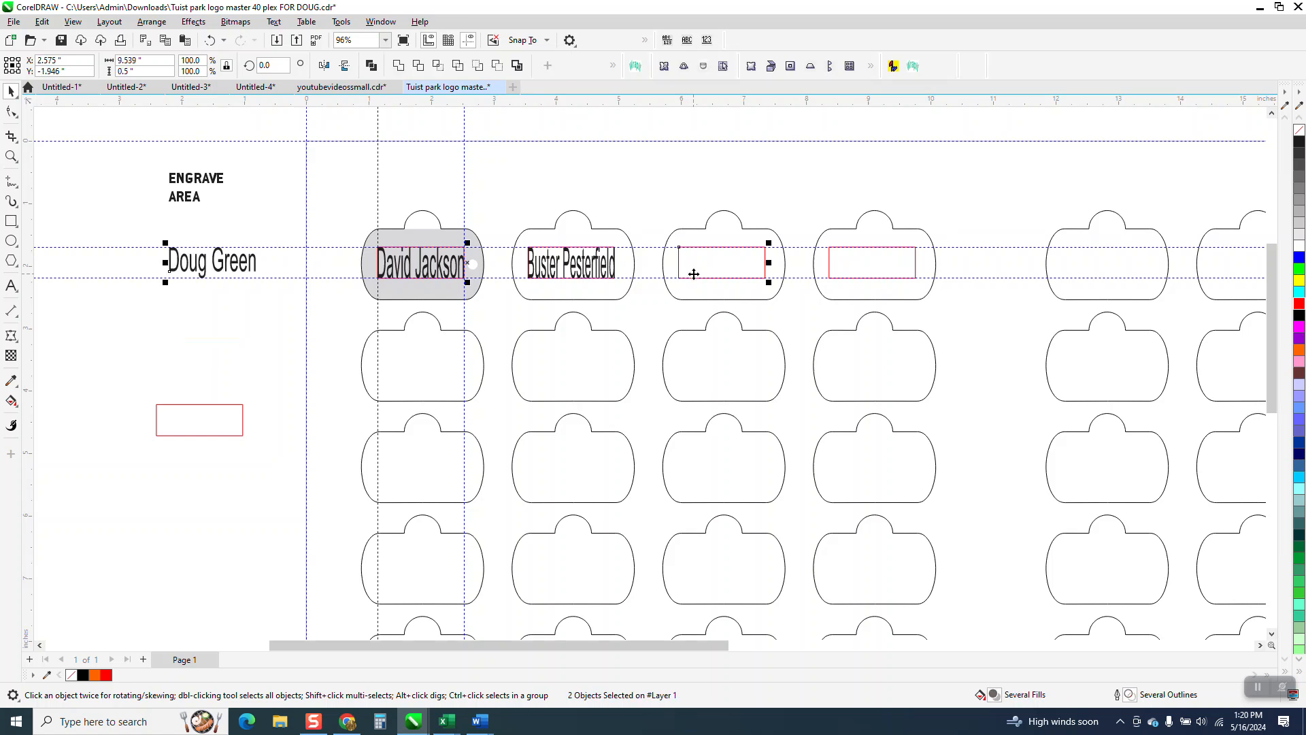
pyautogui.press('c')
pyautogui.click(642, 182)
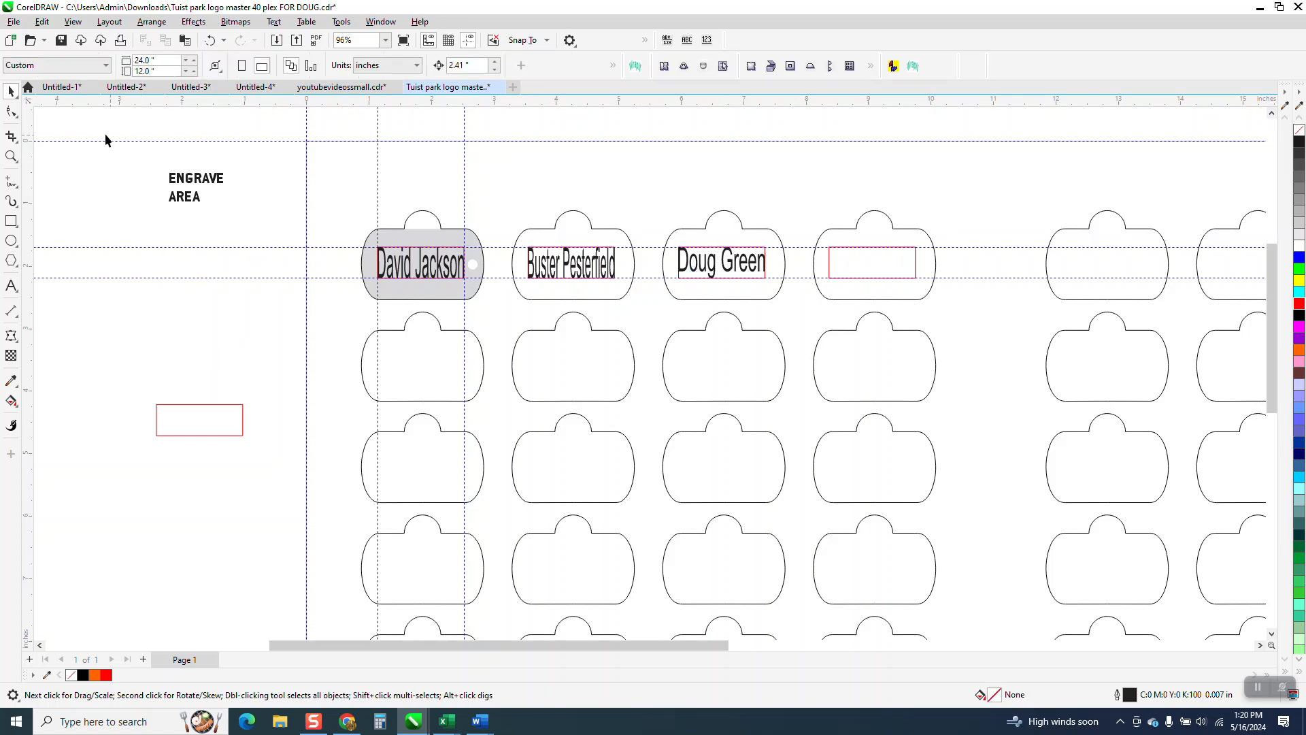
# Step: Examine up close how the three names fit their red engrave rectangles in the first row of tags
pyautogui.click(11, 156)
pyautogui.moveTo(314, 218); pyautogui.dragTo(892, 379)
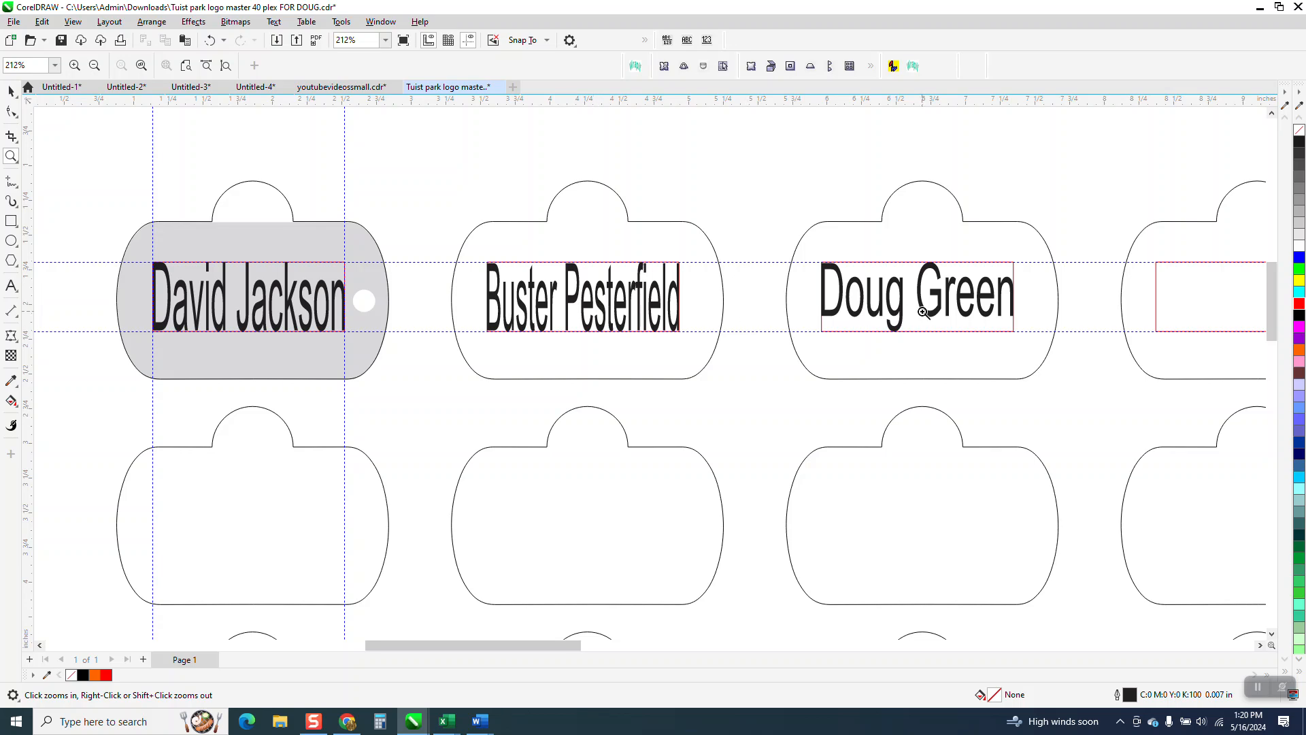
pyautogui.scroll(-3, 463, 269)
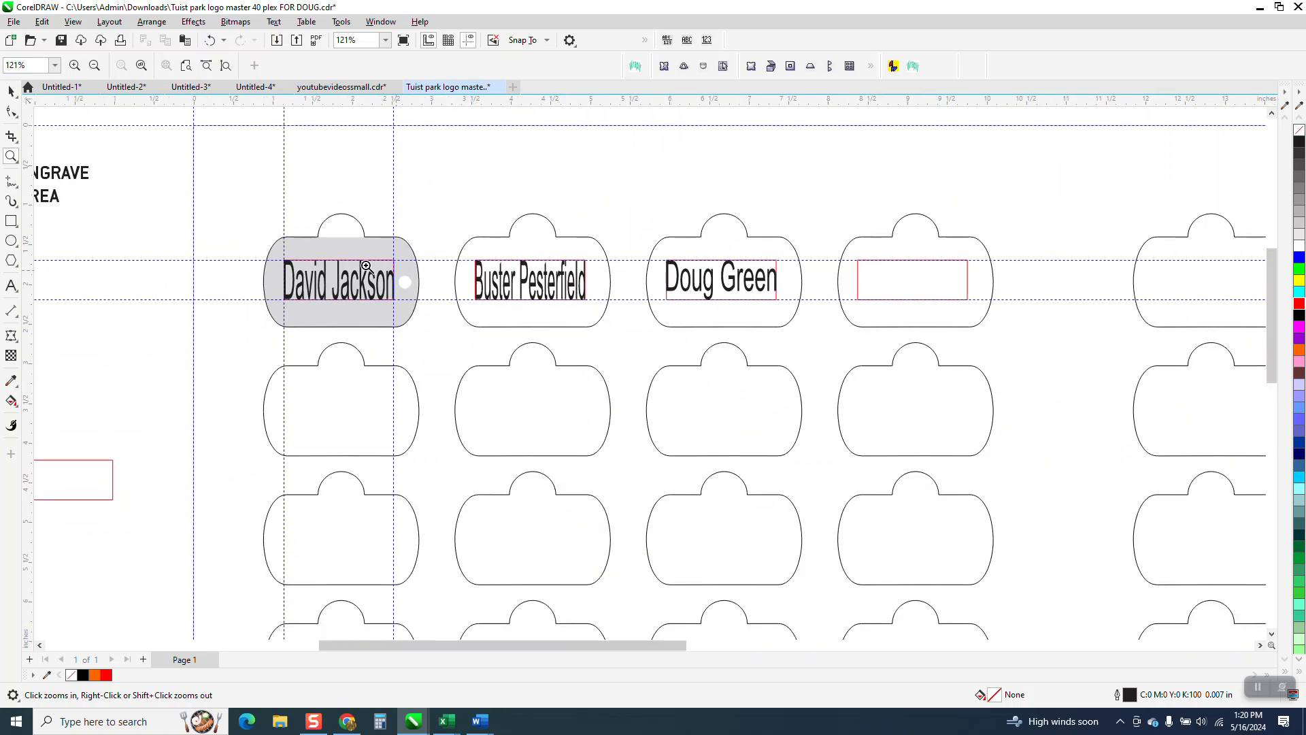
pyautogui.click(11, 90)
pyautogui.scroll(-1, 344, 218)
pyautogui.click(11, 156)
pyautogui.moveTo(262, 219); pyautogui.dragTo(880, 378)
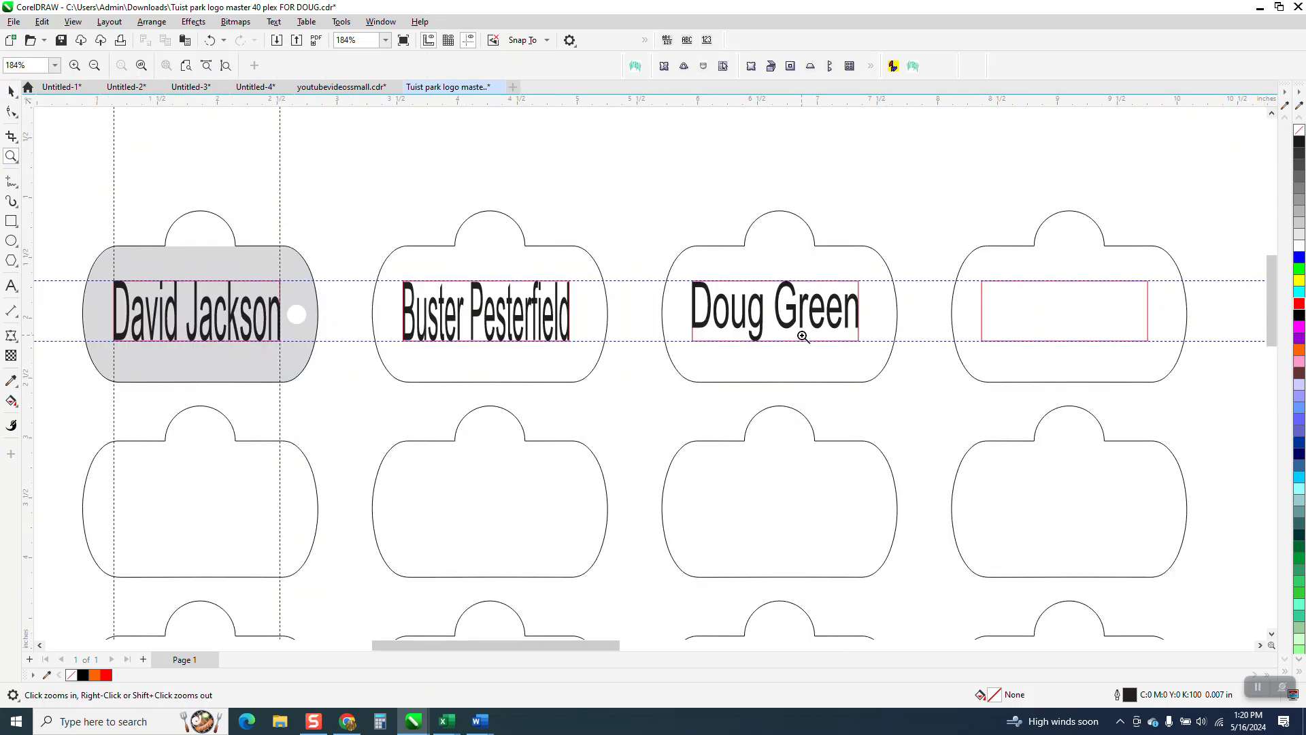
pyautogui.scroll(-2, 796, 323)
pyautogui.scroll(-1, 765, 311)
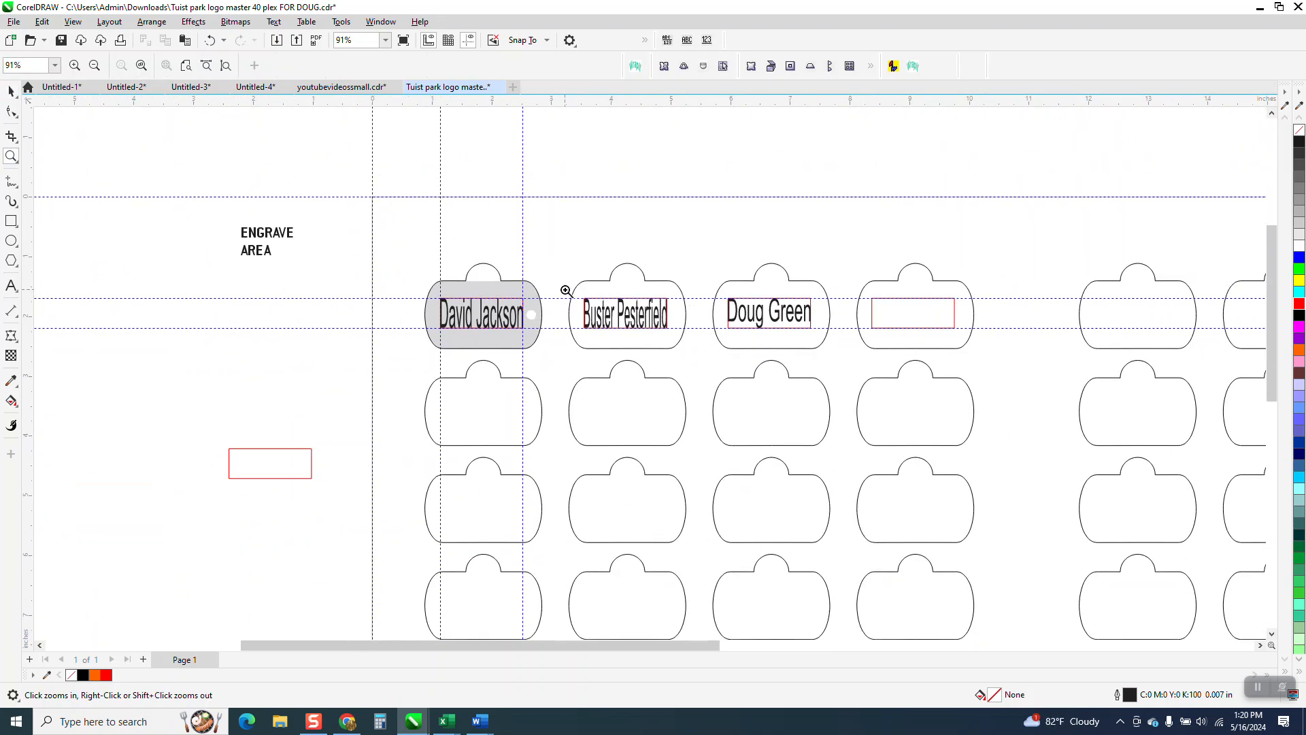
pyautogui.moveTo(415, 252); pyautogui.dragTo(974, 397)
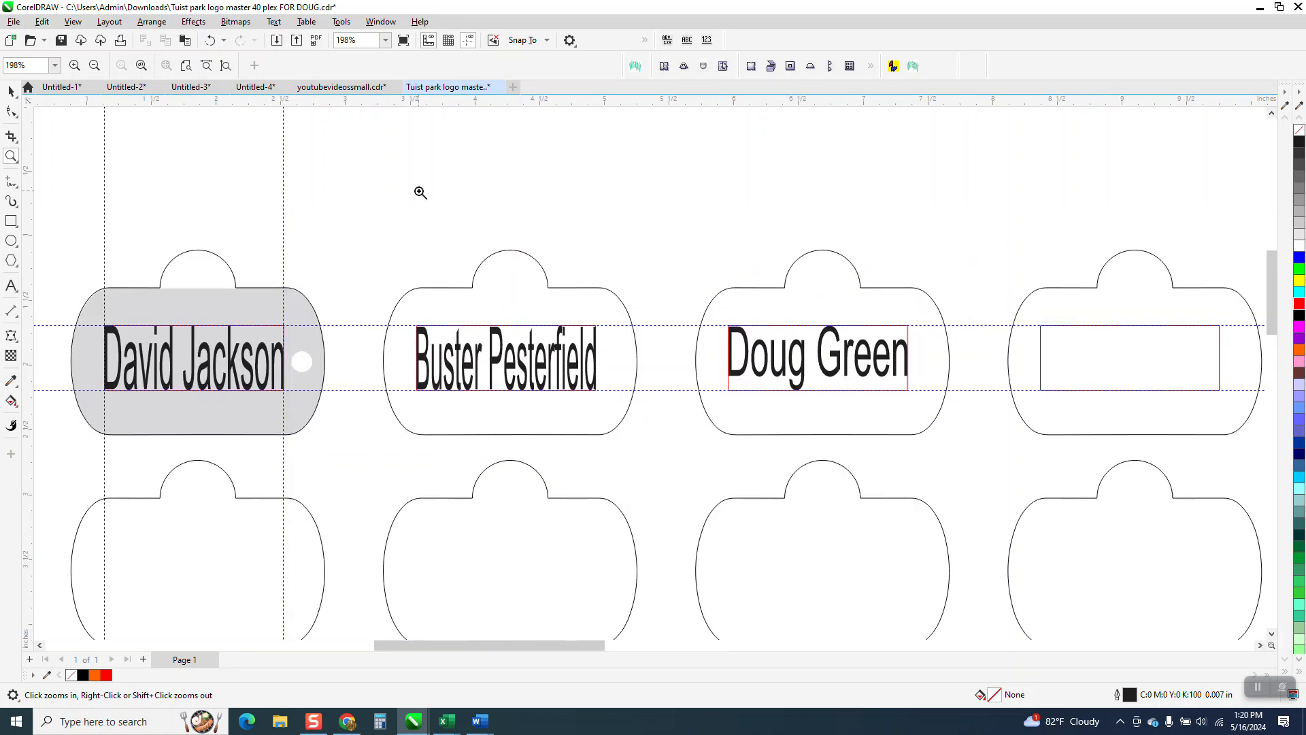
# Step: Find the Create Envelope From command in the customization options and delete its U shortcut key
pyautogui.click(342, 21)
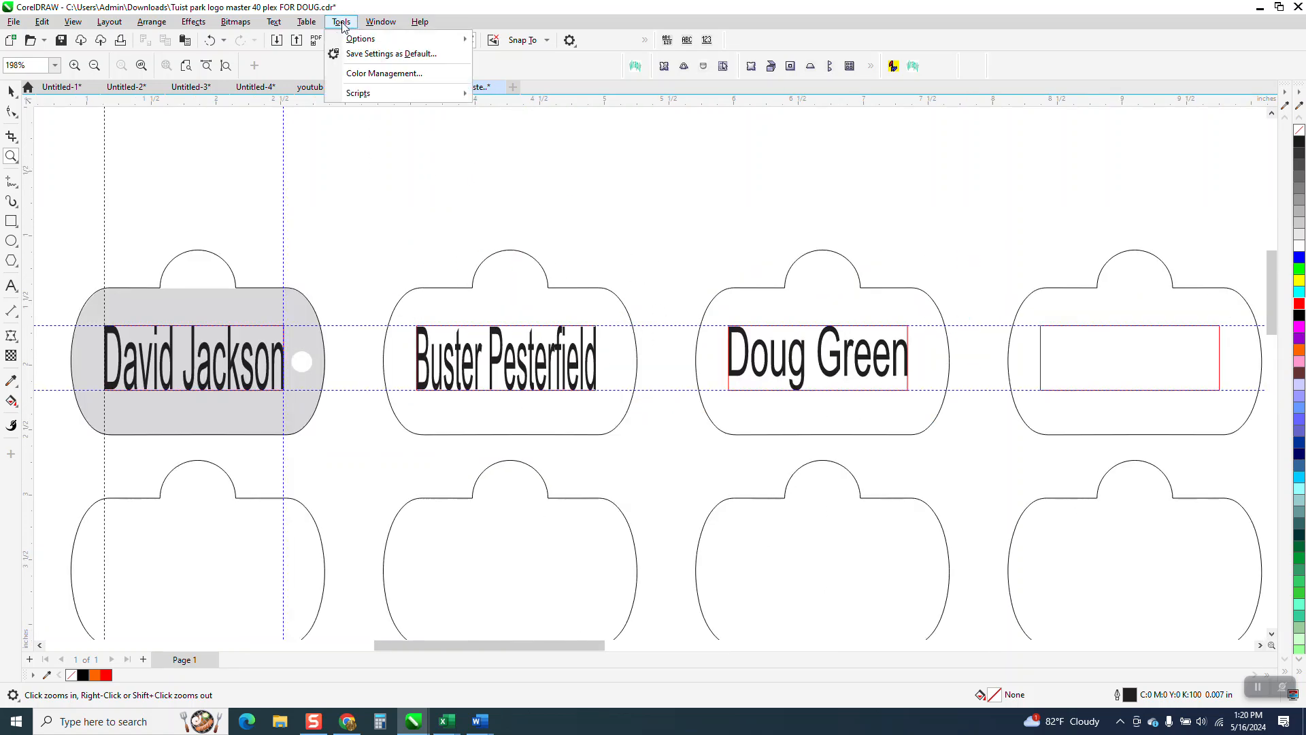
pyautogui.moveTo(436, 38)
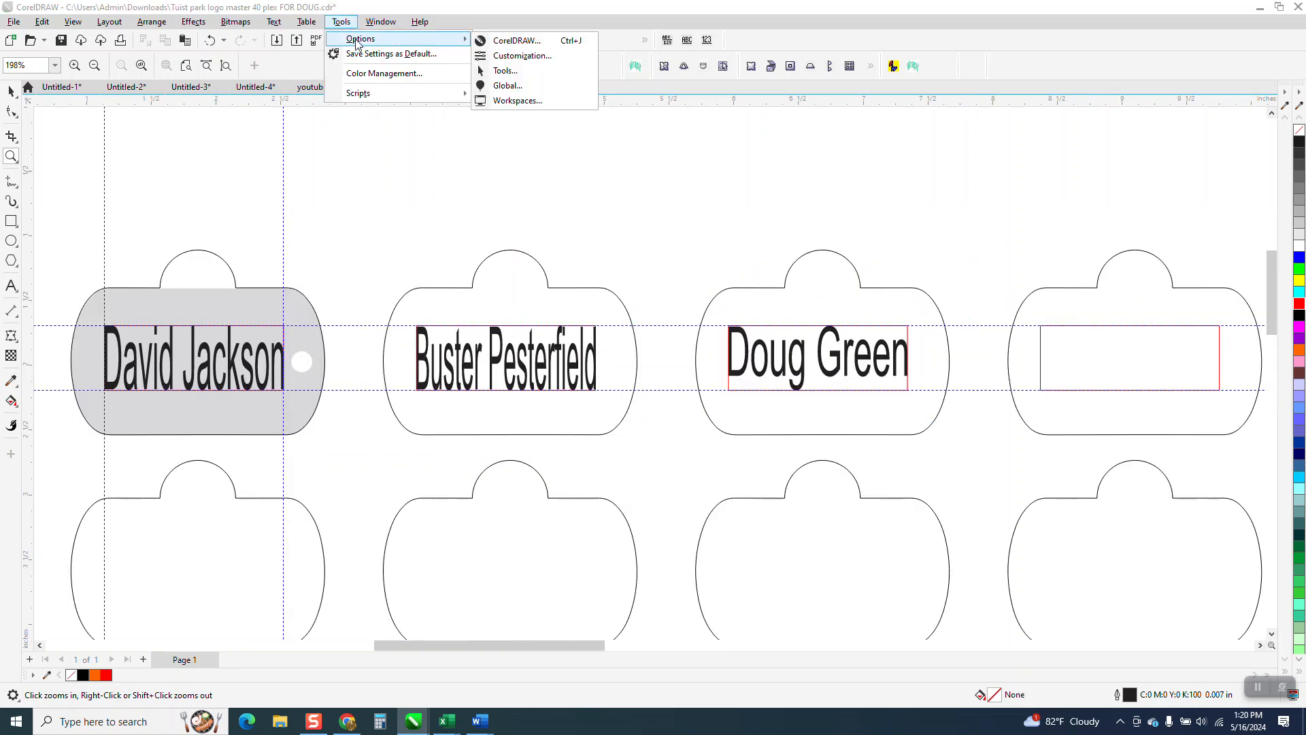
pyautogui.click(522, 59)
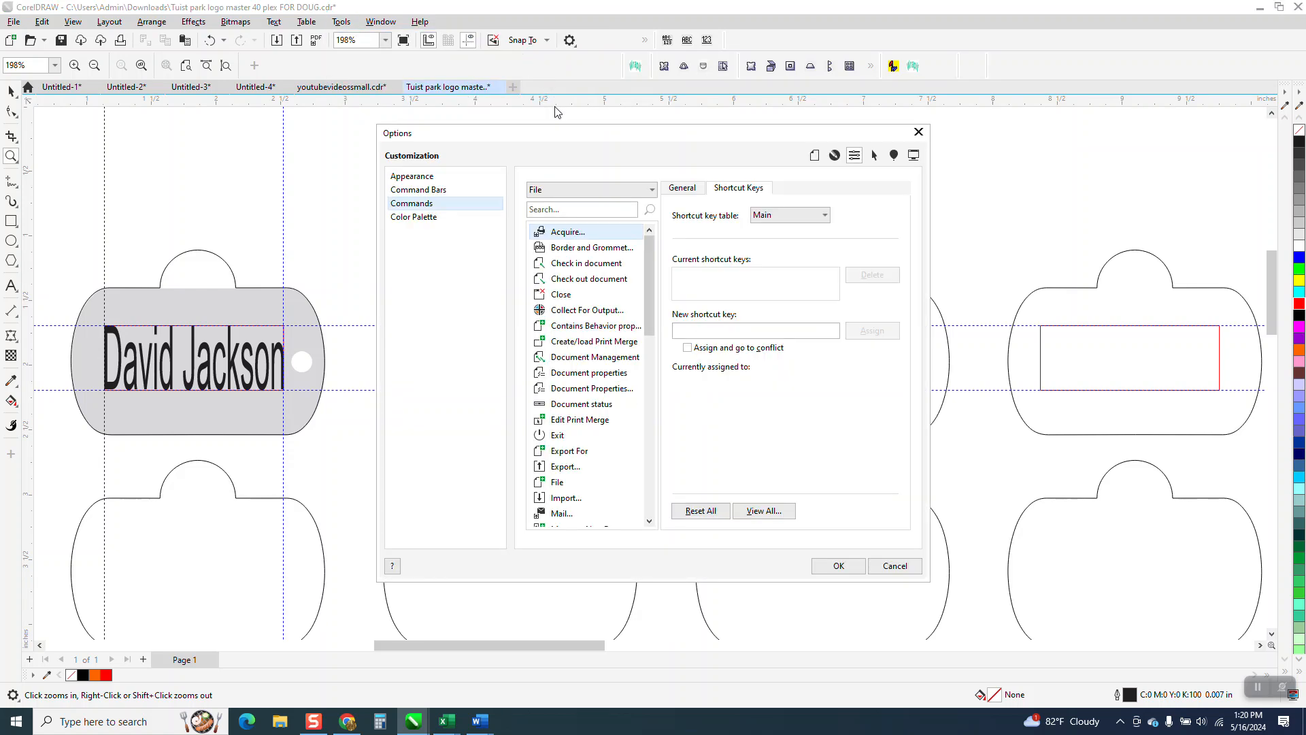
pyautogui.click(588, 209)
pyautogui.write('cre')
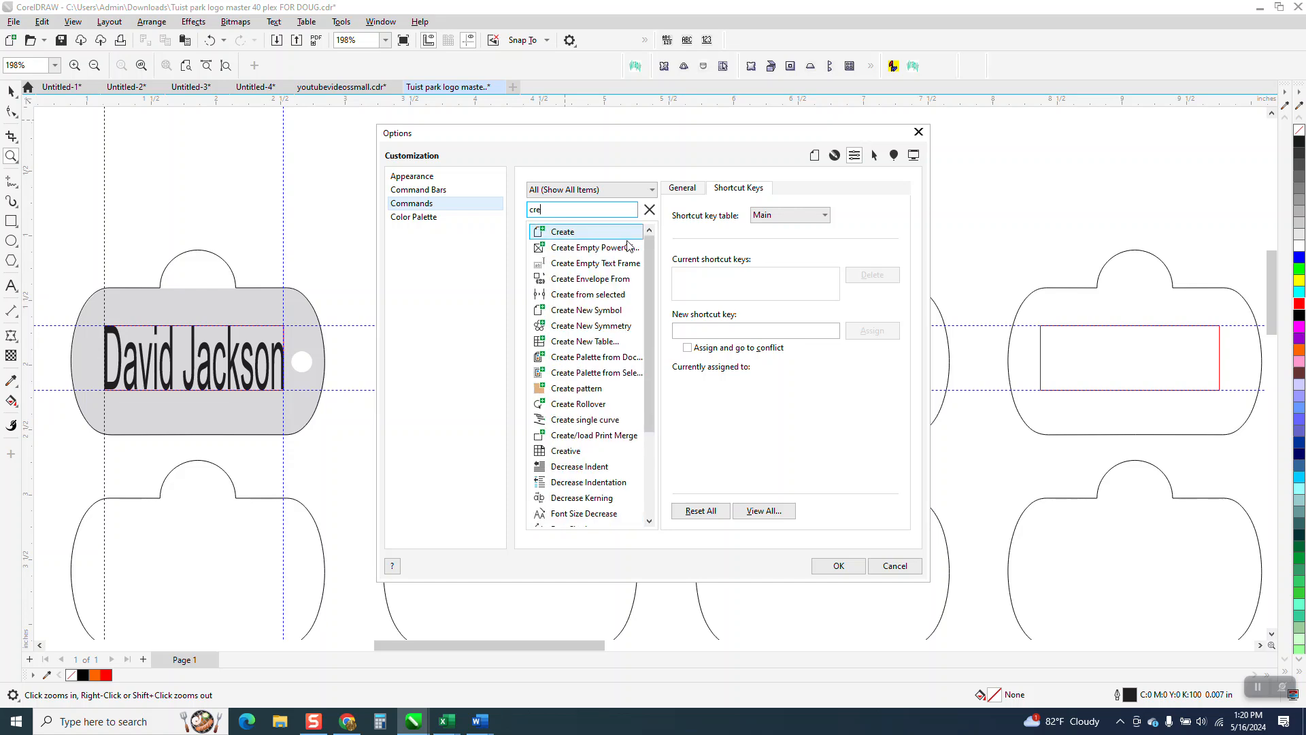
pyautogui.click(624, 280)
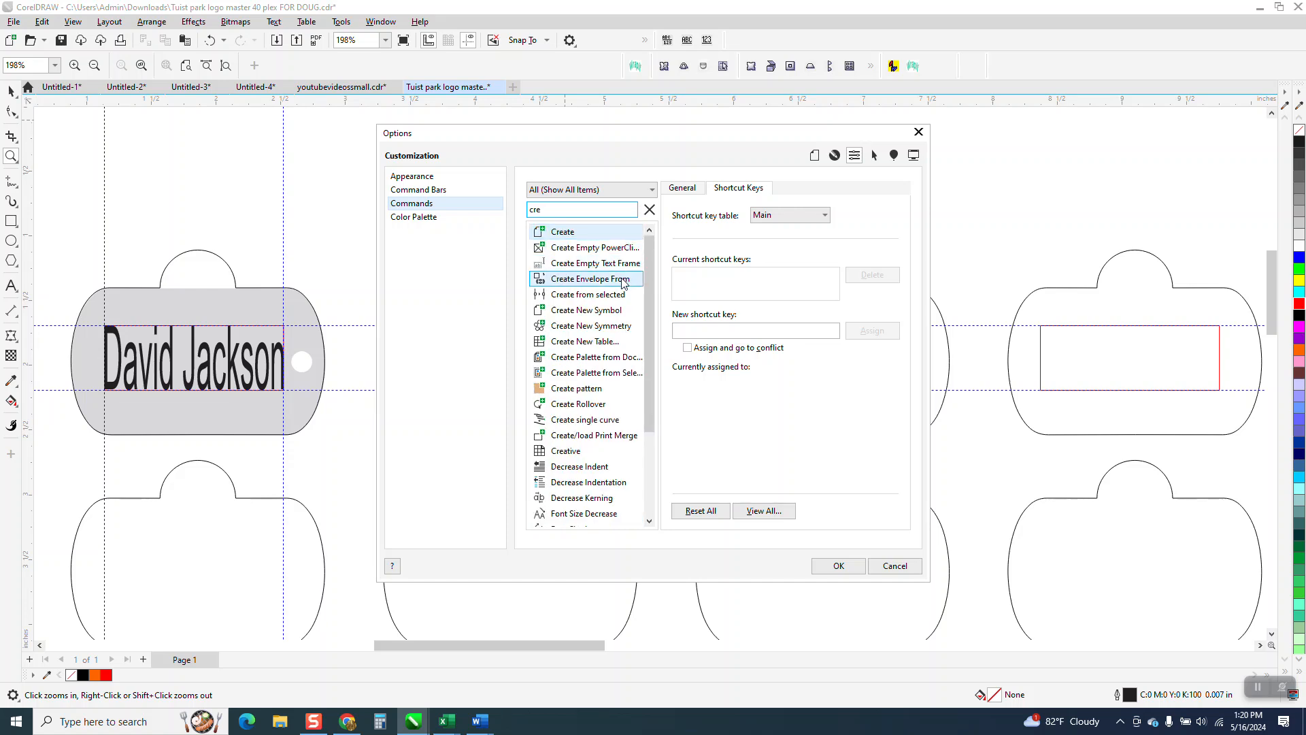
pyautogui.click(624, 279)
pyautogui.click(707, 277)
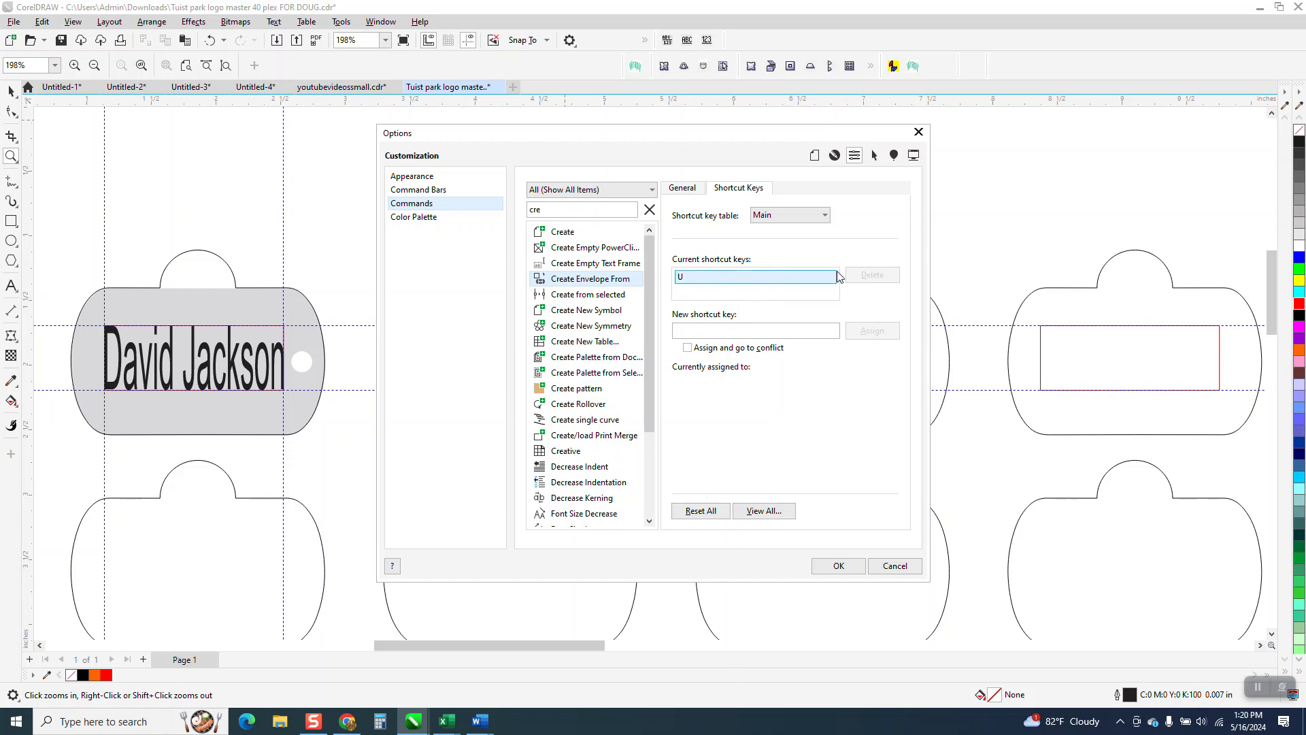
pyautogui.click(732, 278)
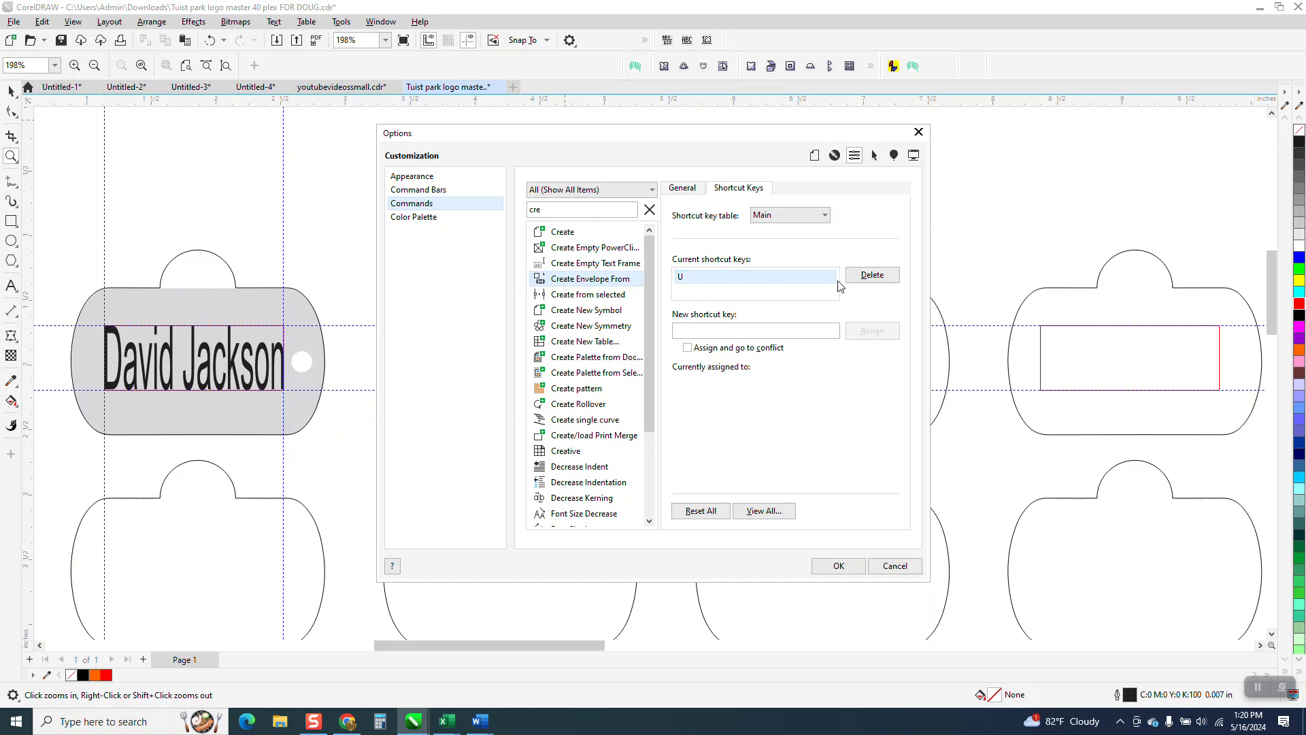
pyautogui.click(872, 275)
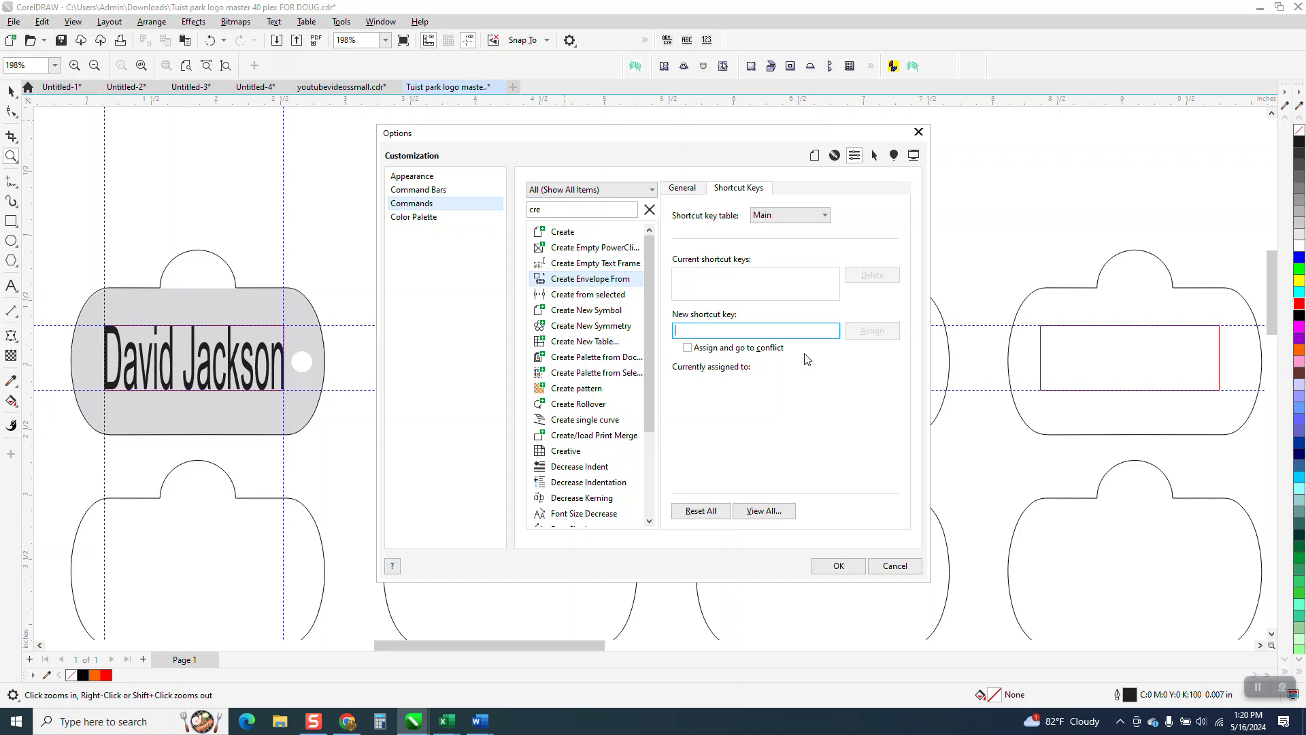
# Step: Assign O as the new shortcut key for Create Envelope From and accept the options
pyautogui.press('o')
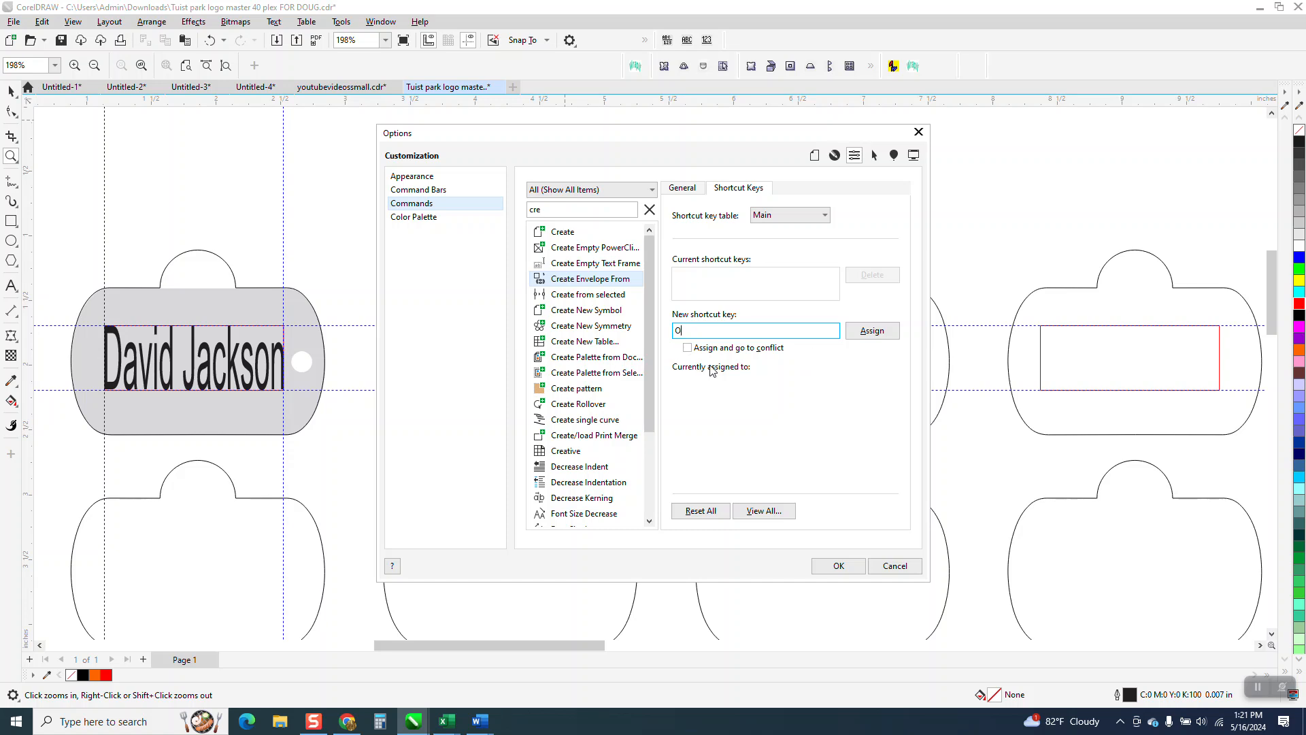
pyautogui.click(873, 334)
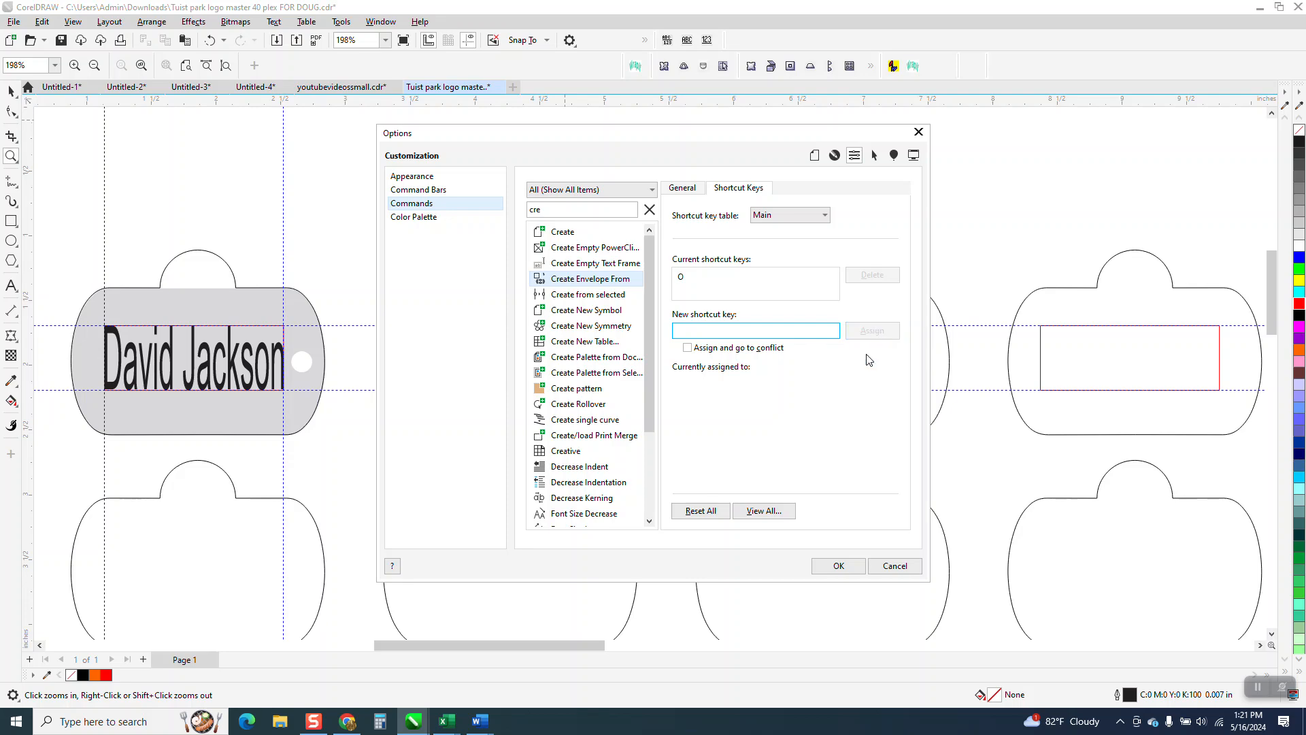
pyautogui.click(839, 567)
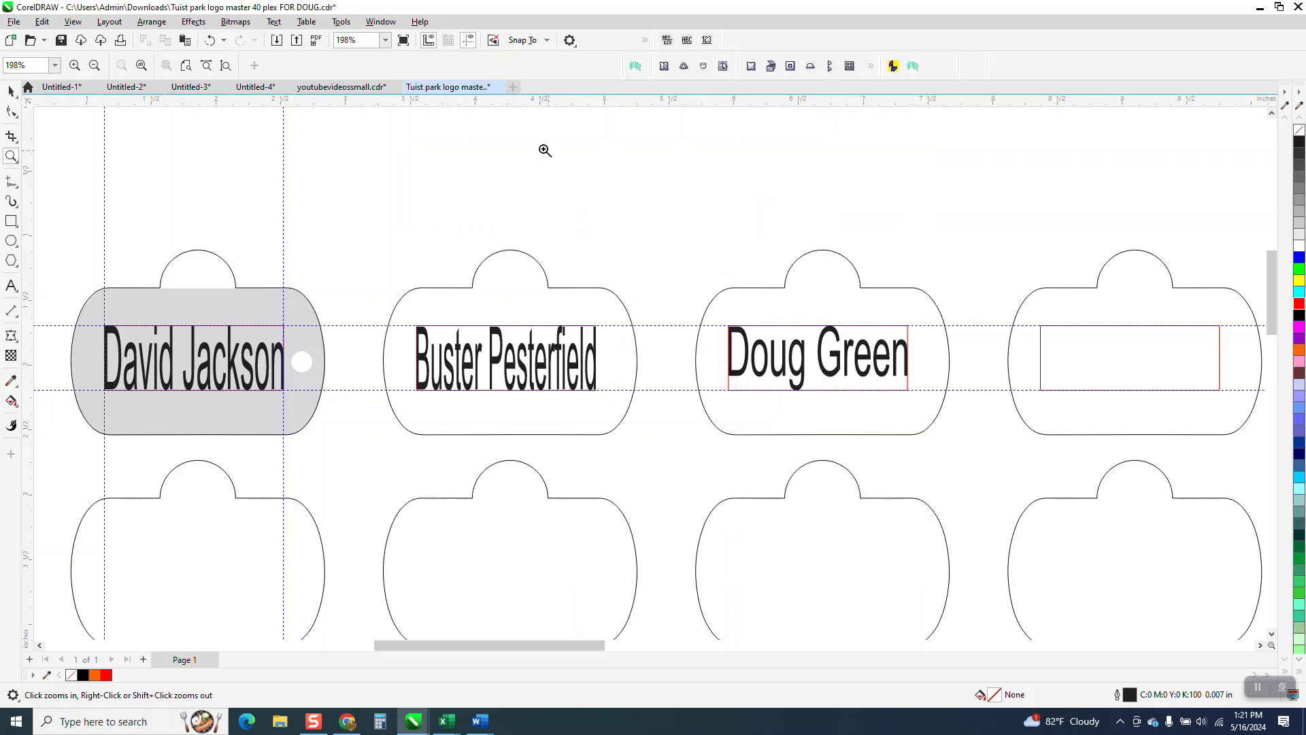
# Step: Move the ENGRAVE AREA text label from beside the template to the blank space above the third tag in the first row
pyautogui.click(11, 92)
pyautogui.scroll(-5, 362, 246)
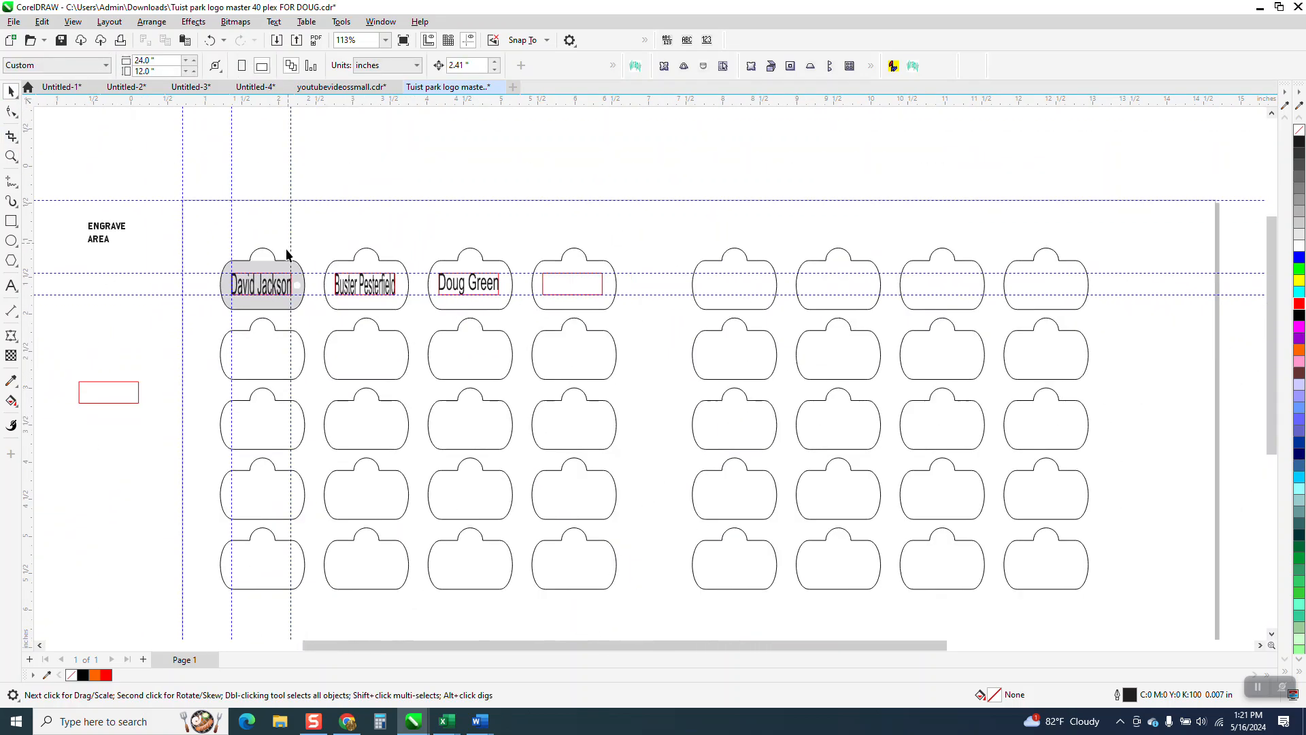
pyautogui.click(114, 221)
pyautogui.moveTo(107, 233); pyautogui.dragTo(479, 182)
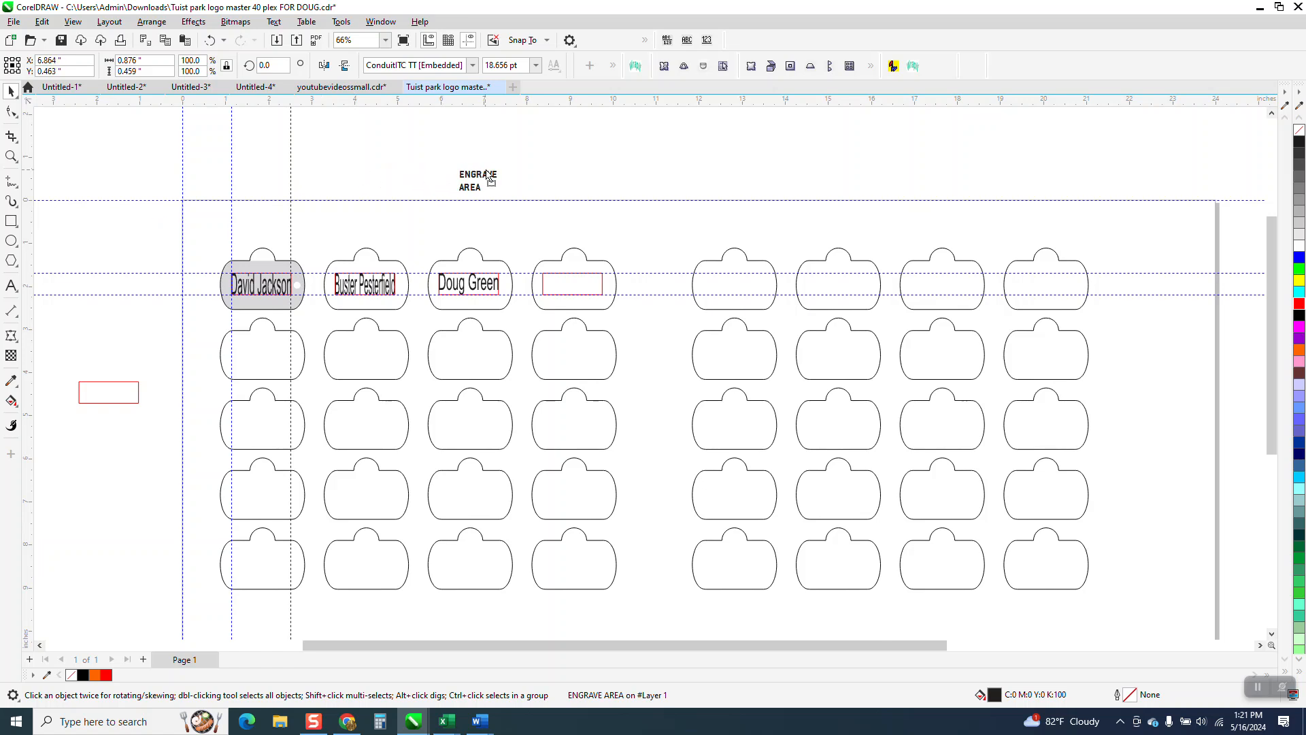
# Step: Edit the ENGRAVE AREA text to put both words on a single line, accepting the suggested substitute for the embedded font
pyautogui.click(613, 66)
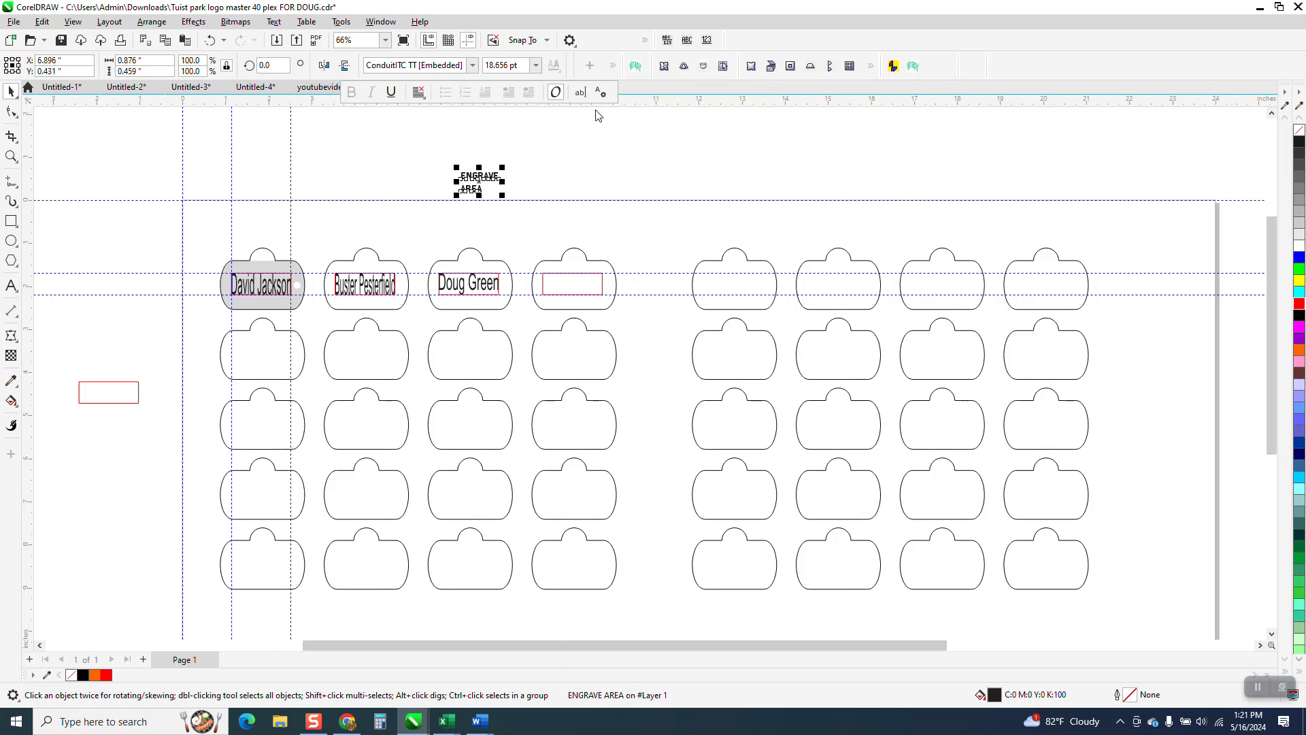
pyautogui.click(580, 92)
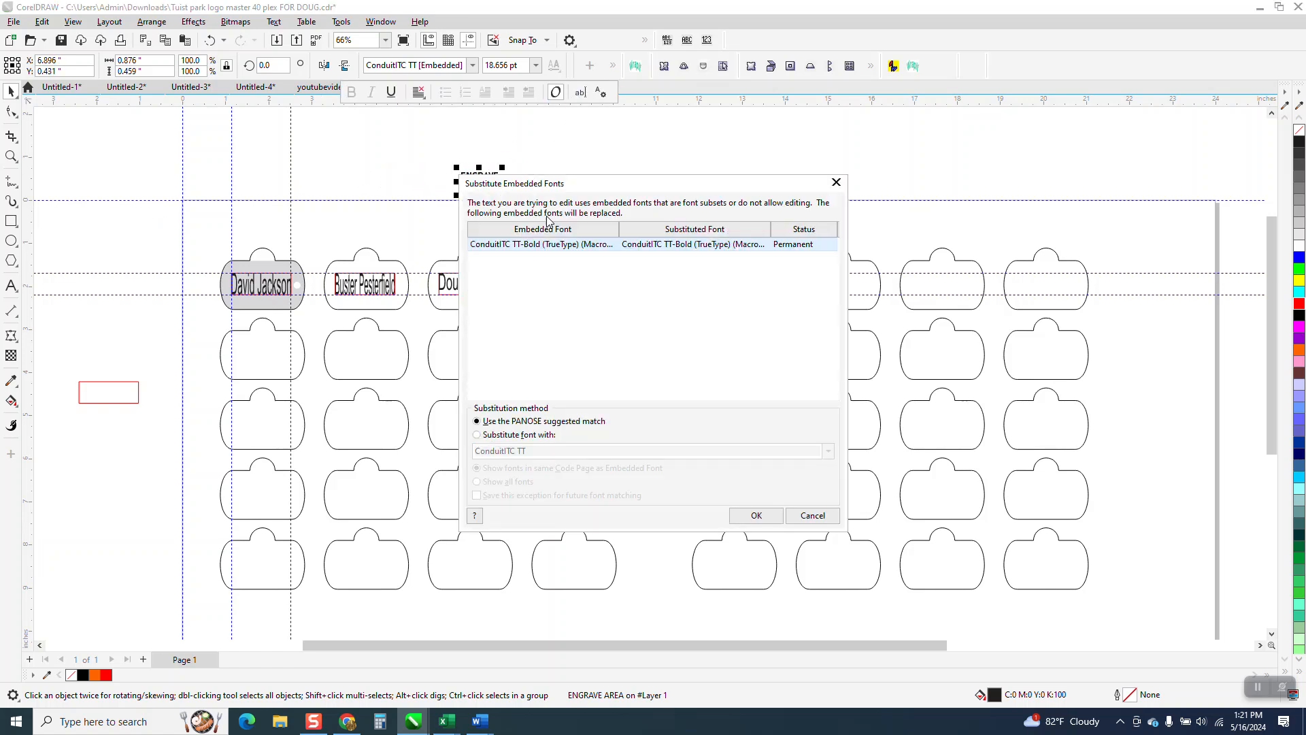
pyautogui.click(757, 516)
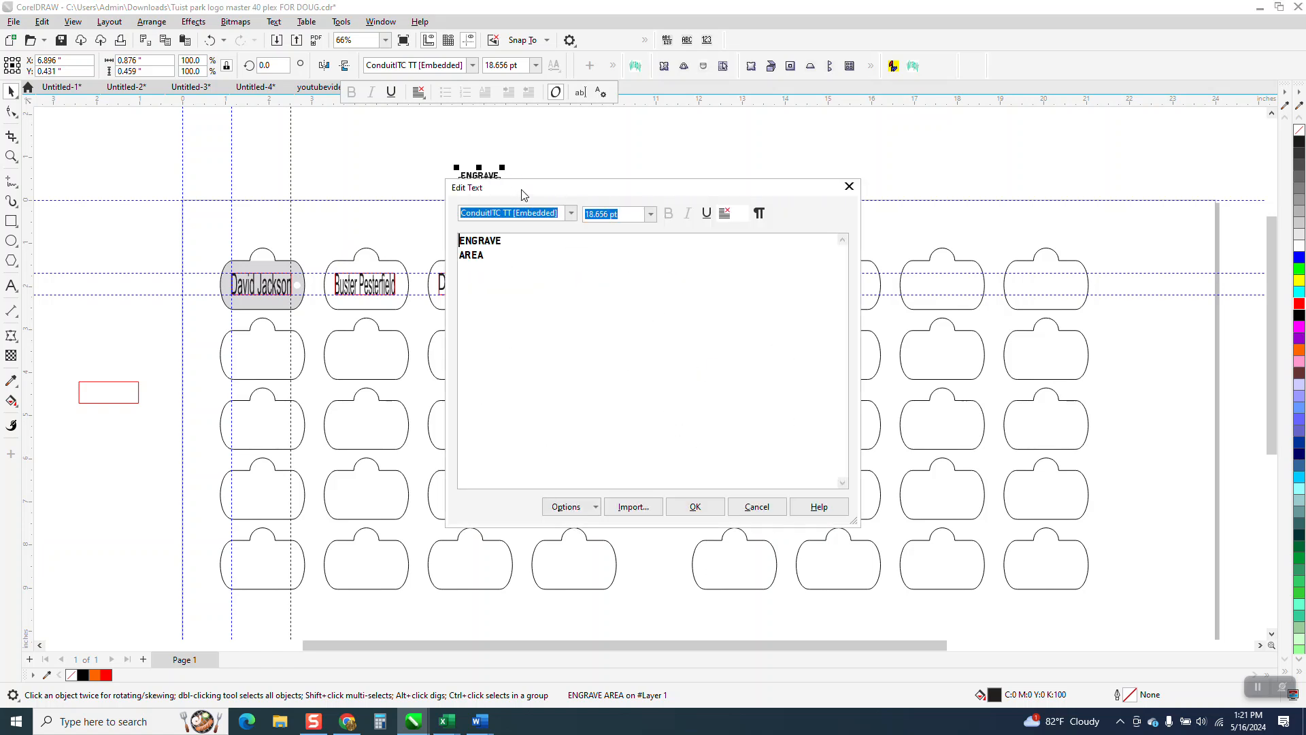
pyautogui.press('Delete')
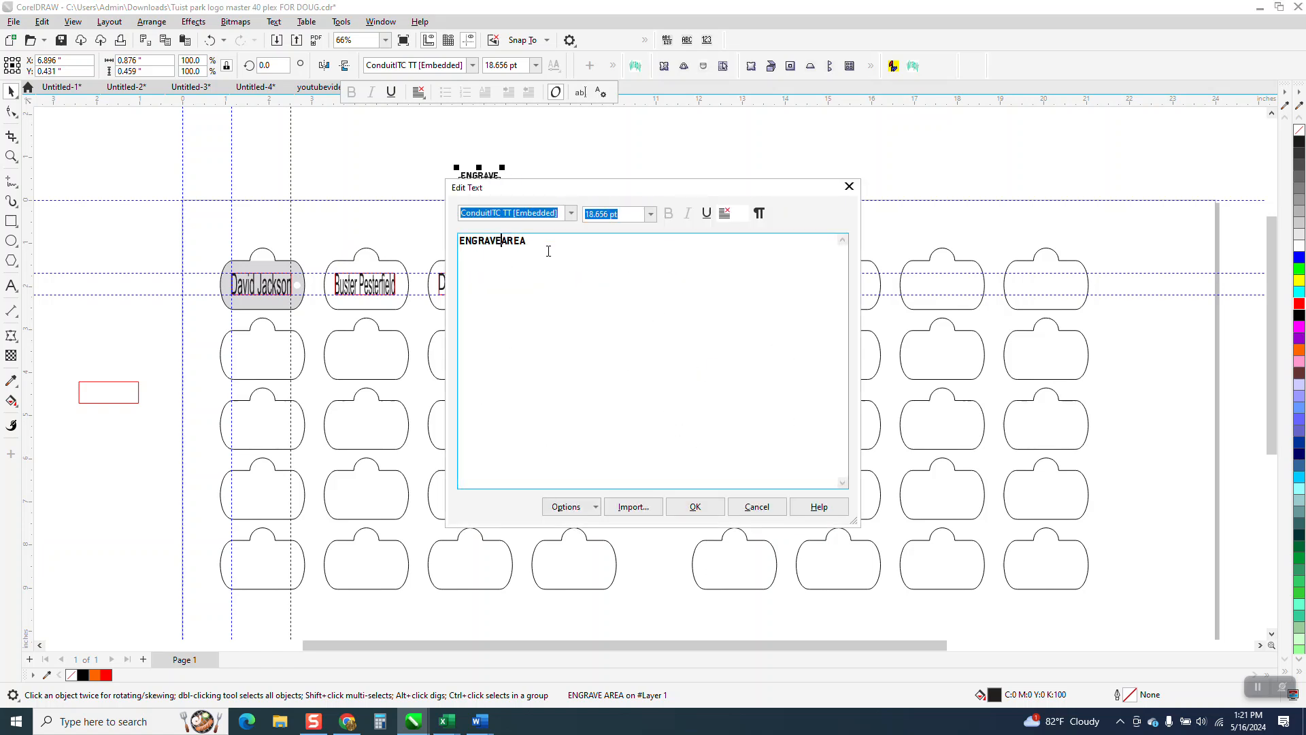
pyautogui.click(693, 507)
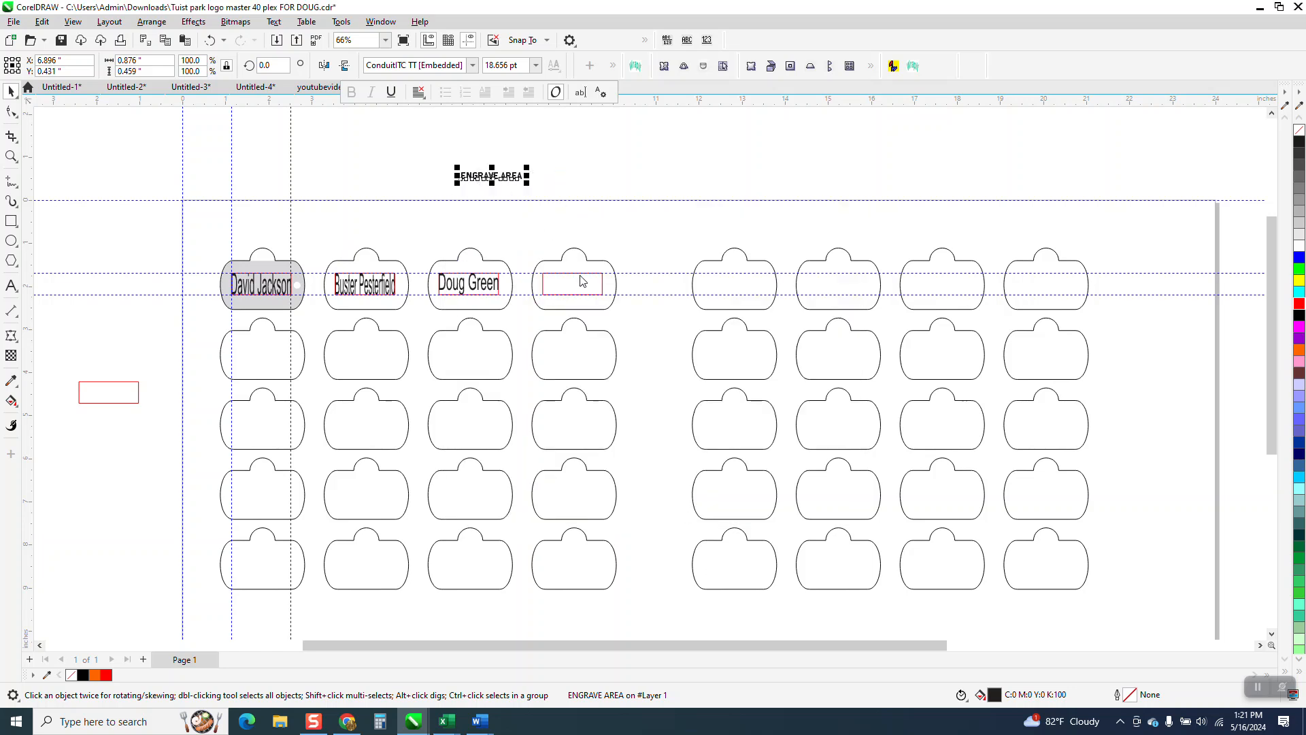
# Step: Shape the ENGRAVE AREA text with Create Envelope From, using the red rectangle of the fourth tag in the first row as source
pyautogui.click(513, 180)
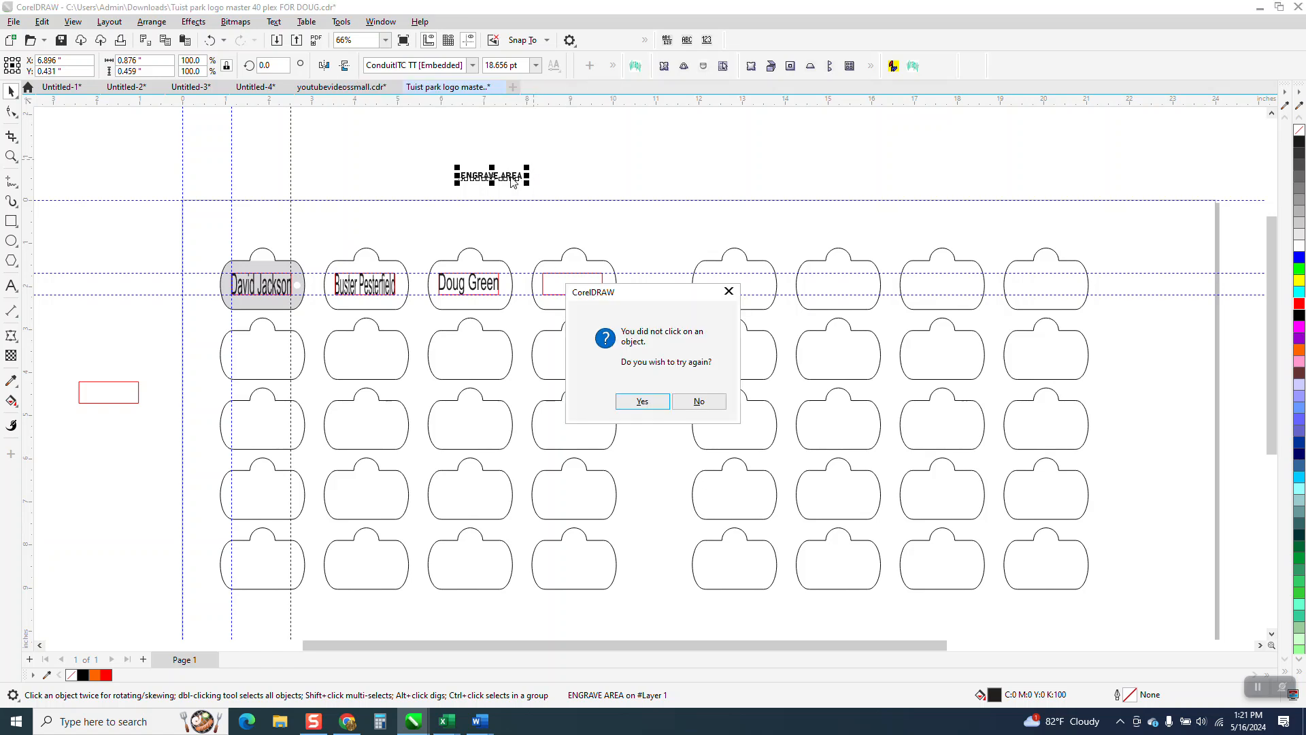
pyautogui.click(700, 403)
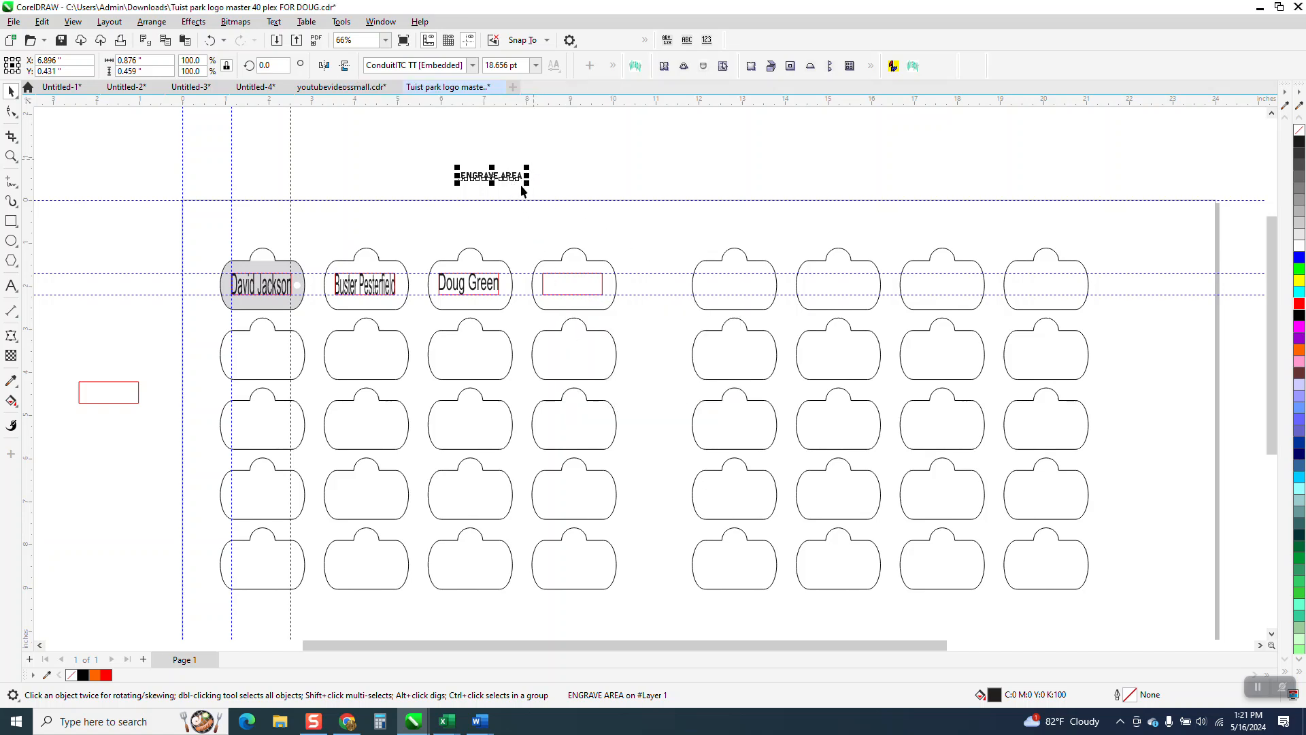
pyautogui.click(515, 176)
pyautogui.click(516, 177)
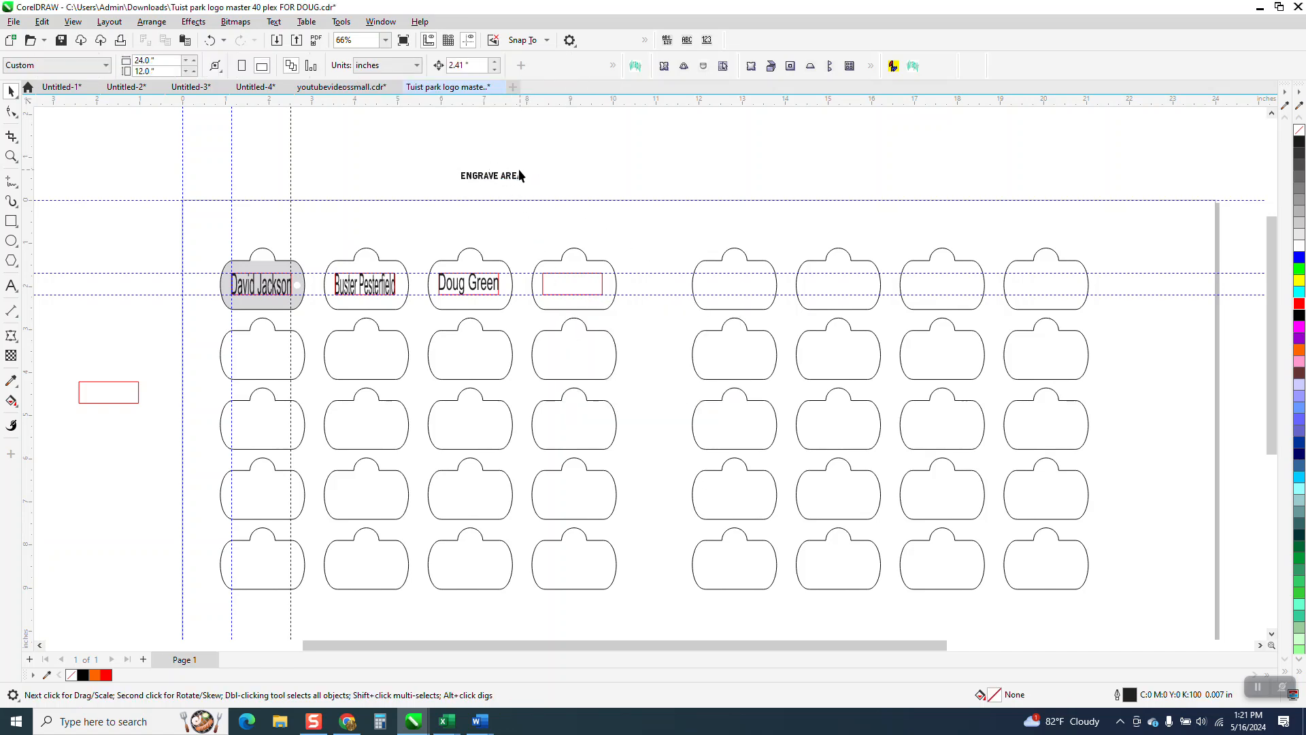
pyautogui.click(566, 292)
pyautogui.click(11, 91)
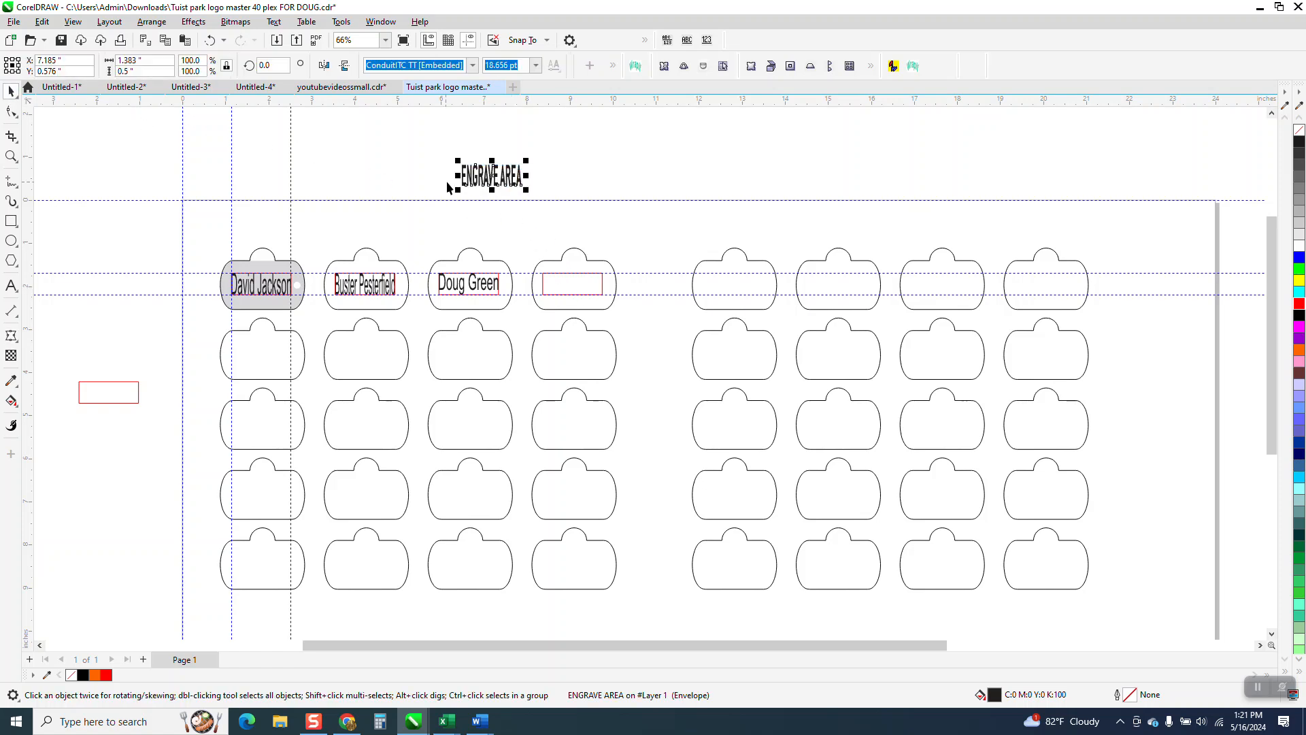
# Step: Center the ENGRAVE AREA text horizontally and vertically on the fourth tag's red rectangle and check its fit up close
pyautogui.keyDown('shift'); pyautogui.click(581, 275); pyautogui.keyUp('shift')
pyautogui.press('c')
pyautogui.press('e')
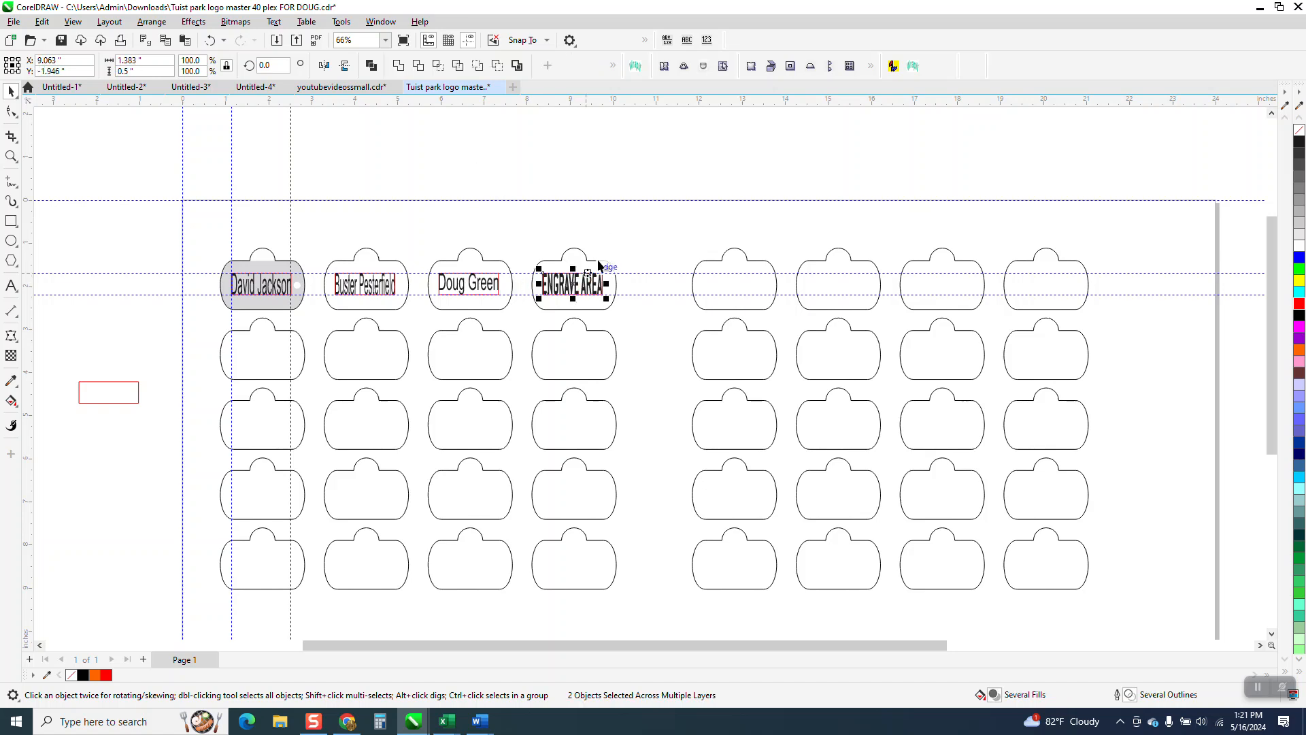
pyautogui.click(11, 157)
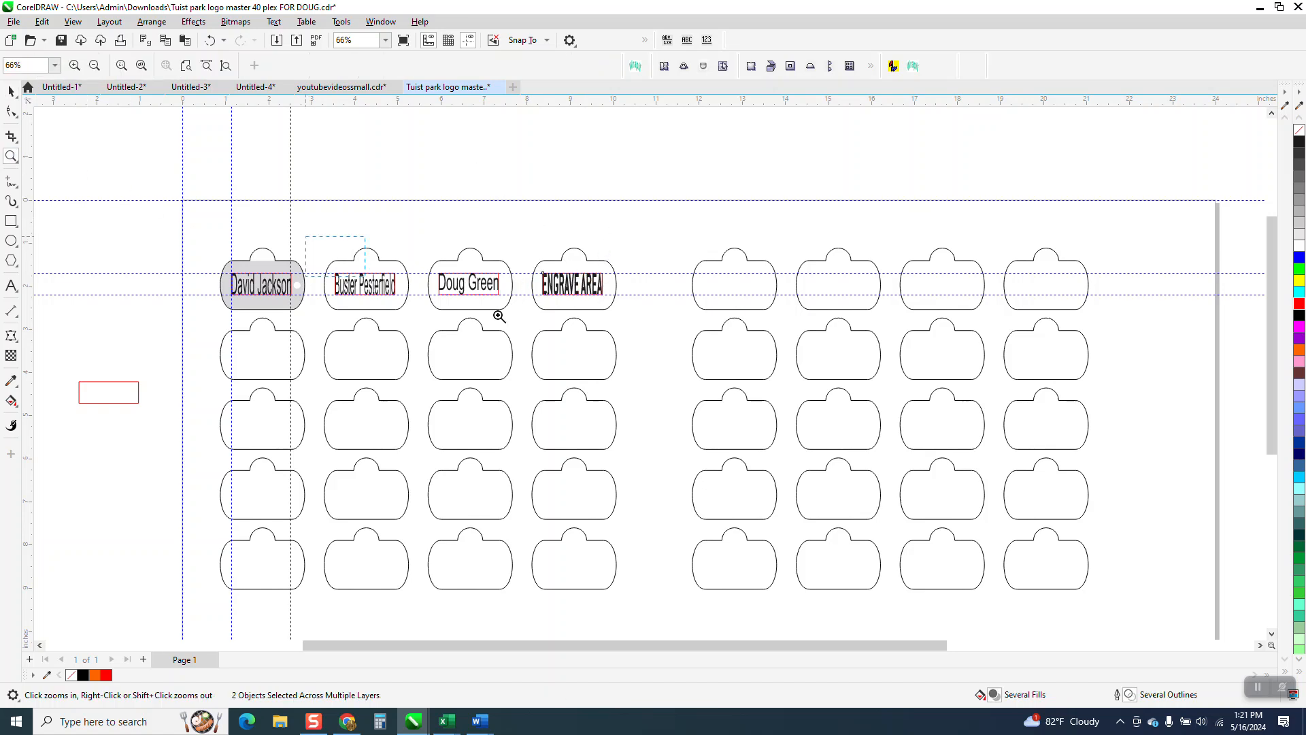
pyautogui.click(502, 315)
pyautogui.scroll(-3, 723, 348)
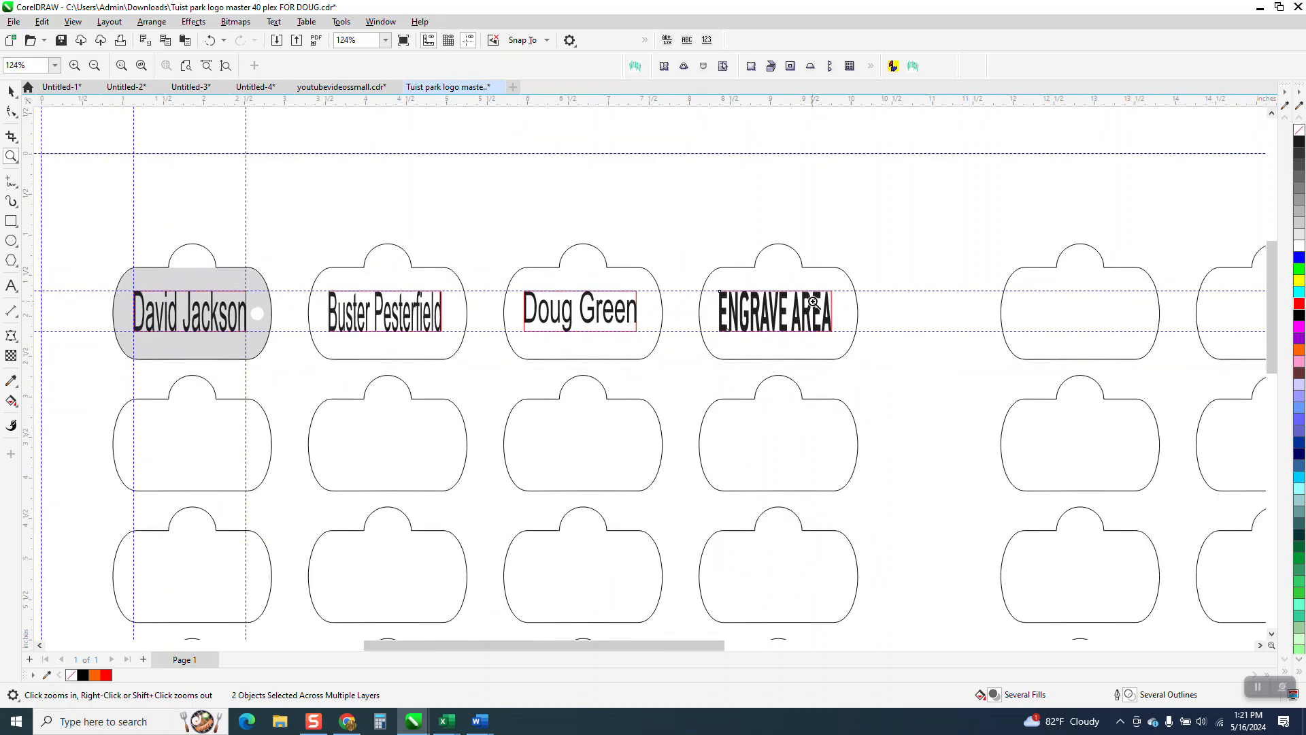
pyautogui.scroll(-1, 638, 277)
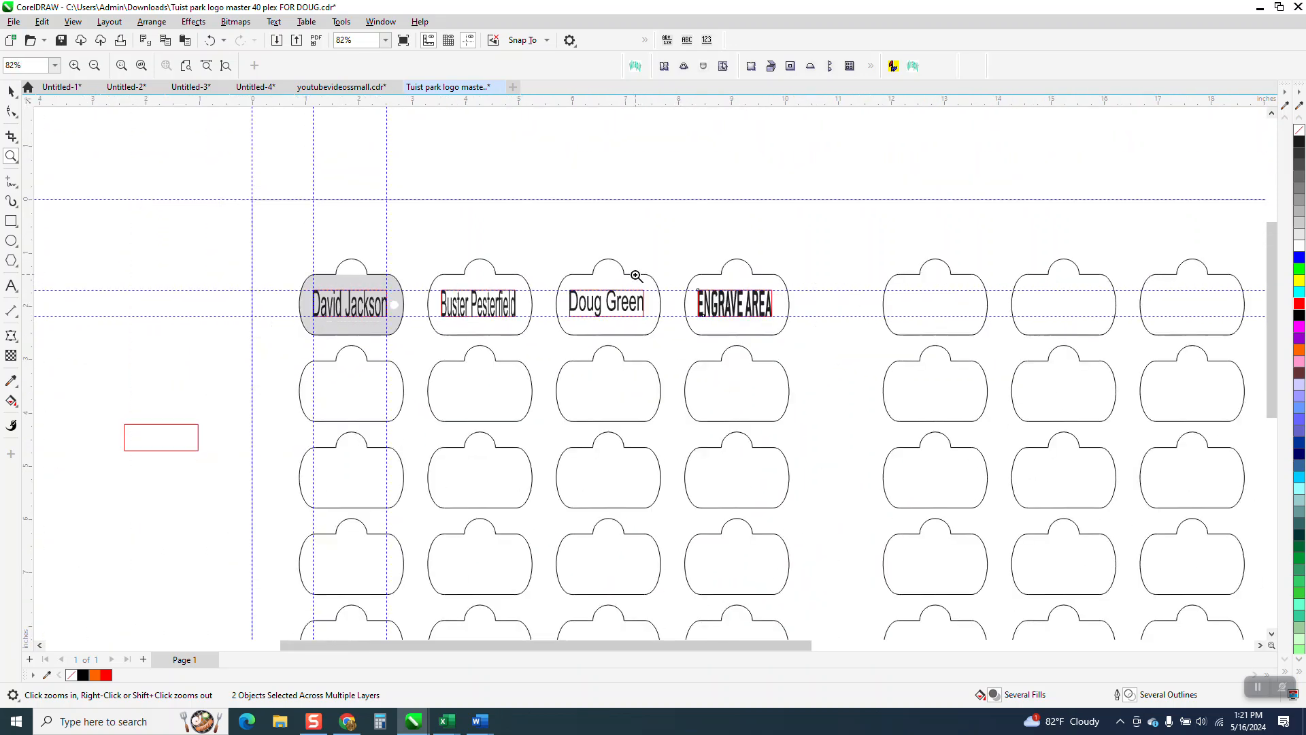
# Step: Move the spare red rectangle beside the template into the middle of the first tag in the second row
pyautogui.click(11, 90)
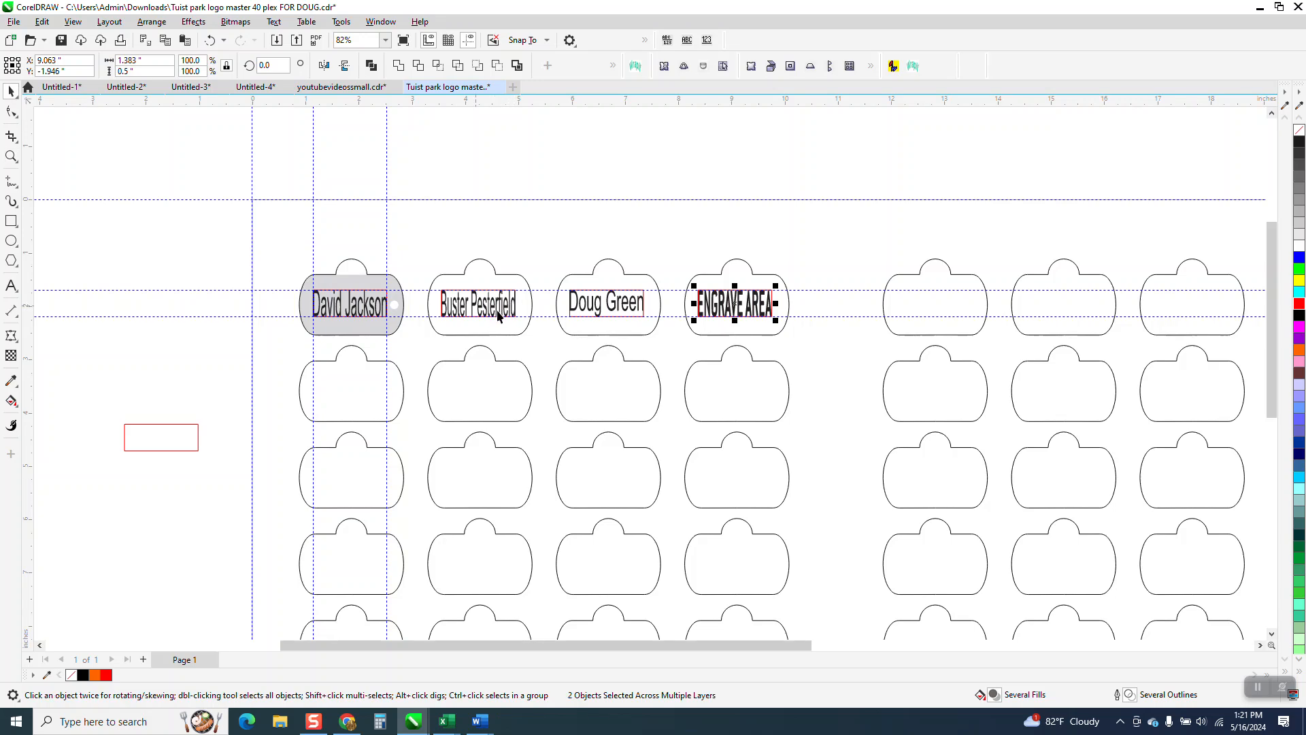
pyautogui.scroll(-1, 545, 274)
pyautogui.scroll(-1, 545, 276)
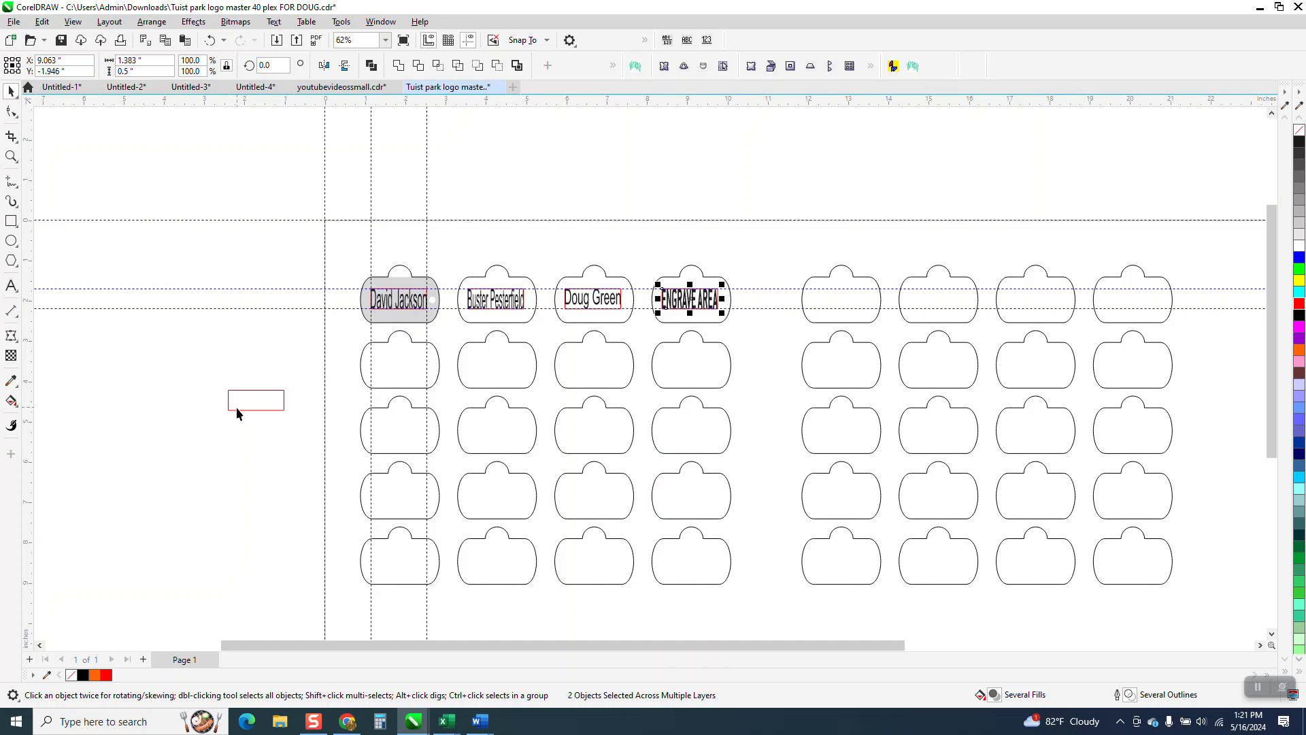
pyautogui.click(242, 410)
pyautogui.moveTo(294, 394); pyautogui.dragTo(430, 362)
pyautogui.click(11, 156)
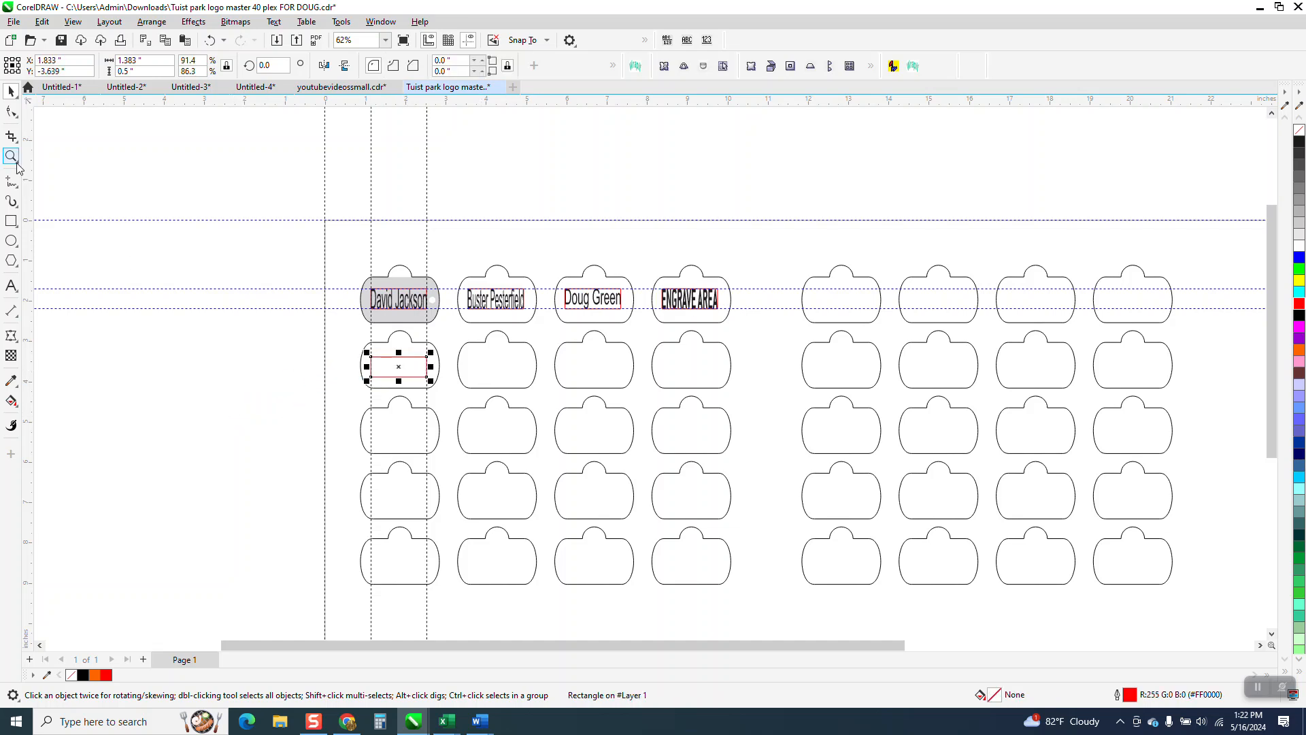
pyautogui.moveTo(312, 342); pyautogui.dragTo(565, 430)
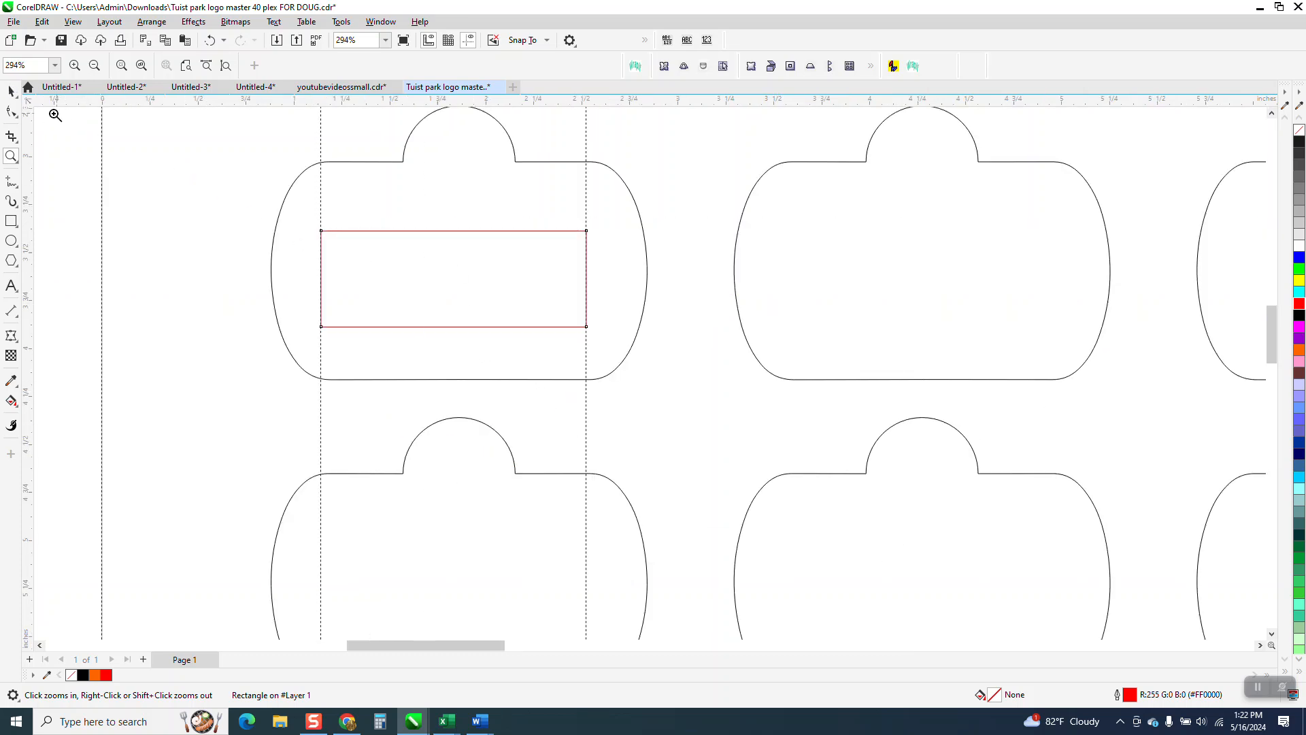
pyautogui.click(11, 91)
pyautogui.moveTo(466, 279); pyautogui.dragTo(466, 269)
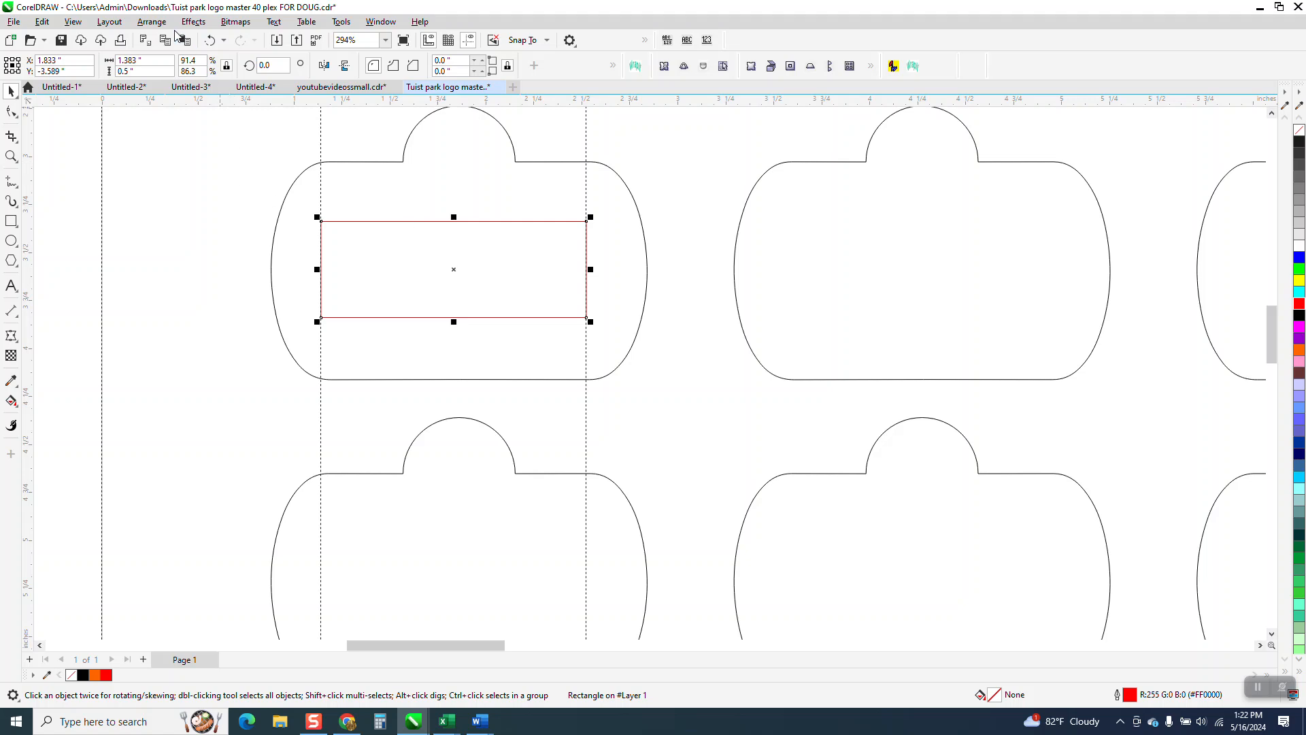
# Step: Try a one-step inside contour with a 0.1 inch offset on the second-row red rectangle, and undo it
pyautogui.click(194, 22)
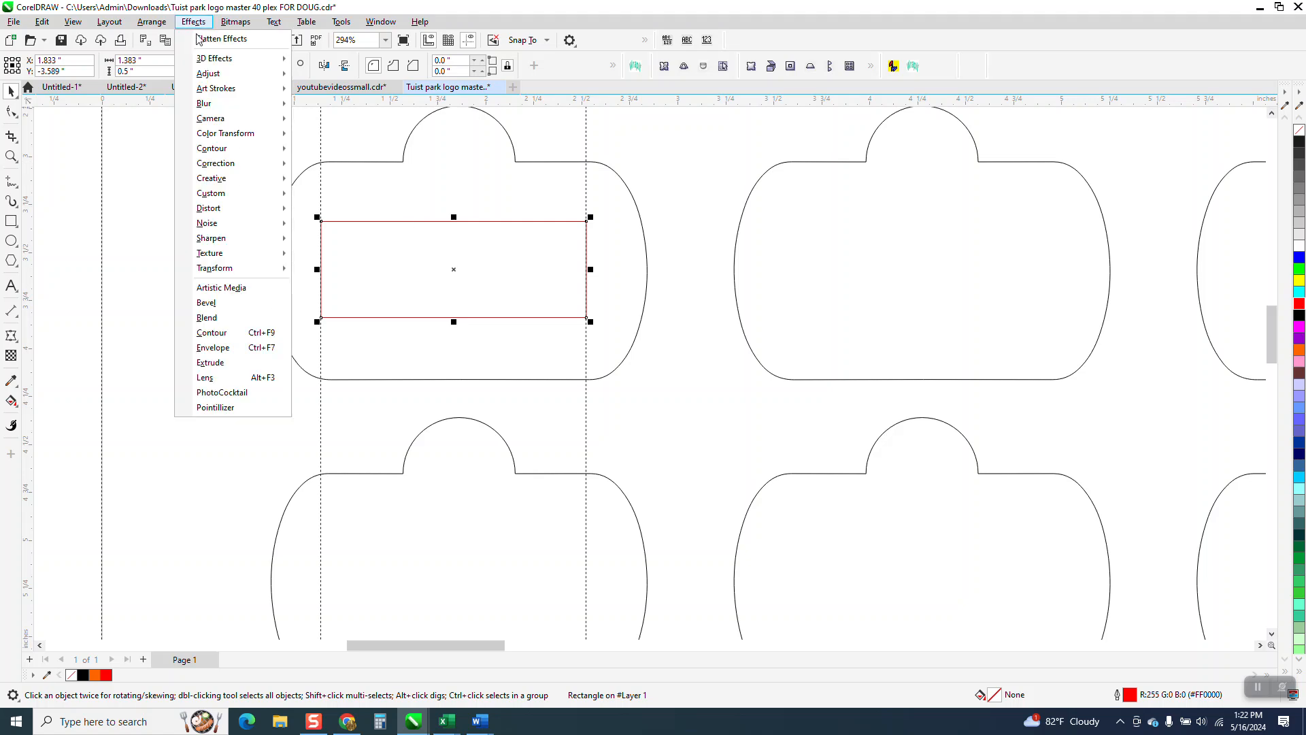
pyautogui.click(221, 335)
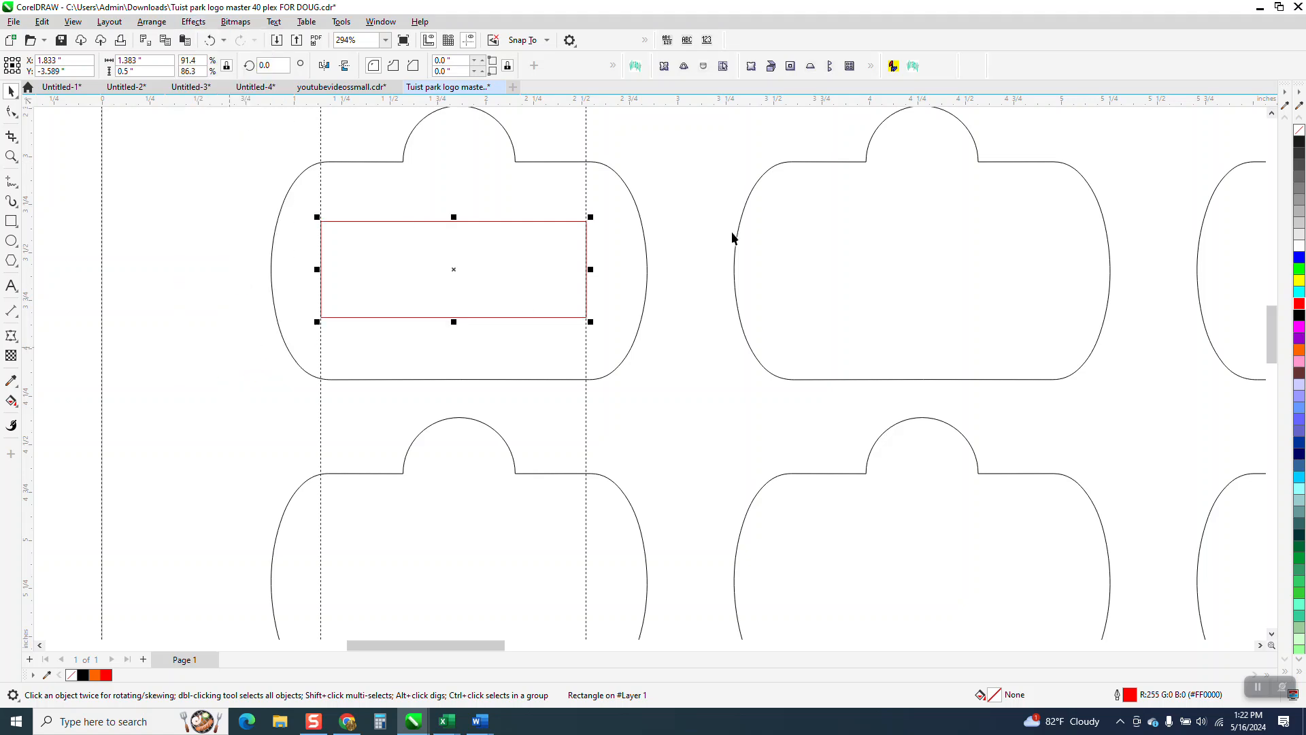
pyautogui.click(1164, 460)
pyautogui.click(1164, 460)
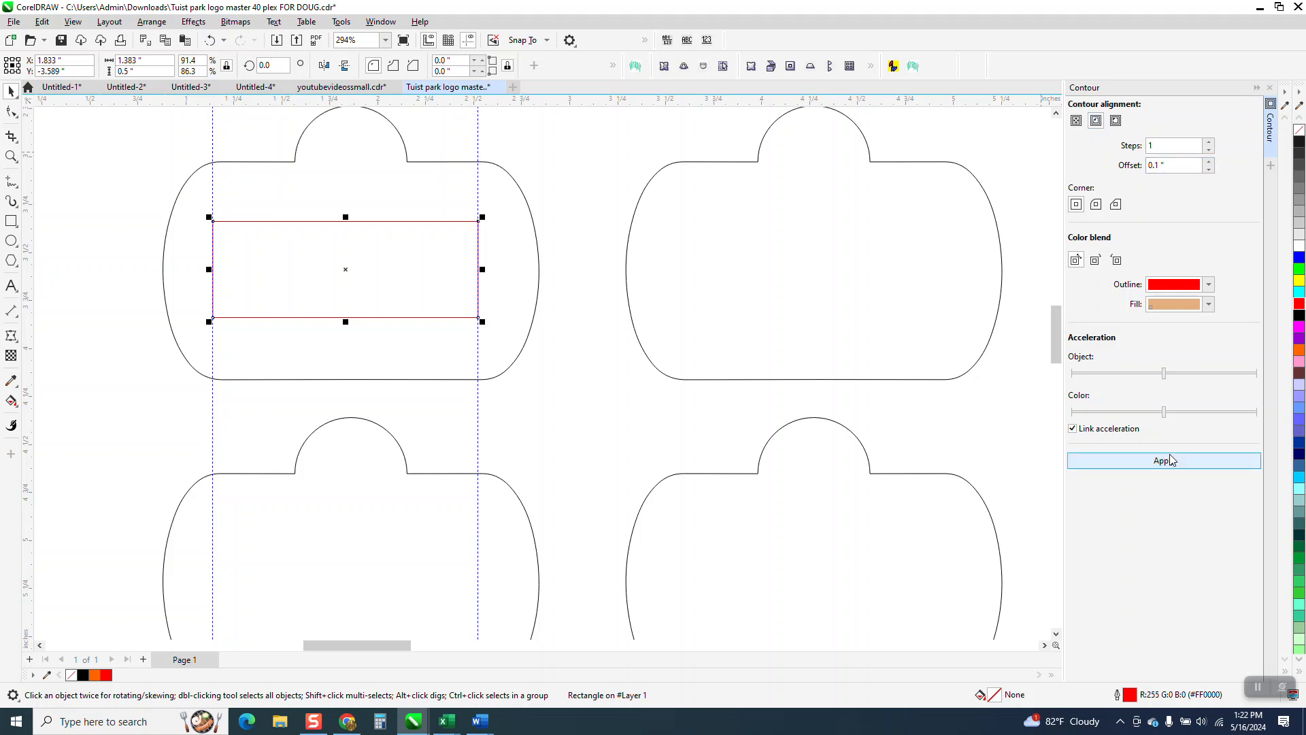
pyautogui.click(210, 40)
# Step: Apply a one-step inside contour with a 0.05 inch offset to the second-row red rectangle
pyautogui.moveTo(1158, 172); pyautogui.dragTo(1142, 170)
pyautogui.write('.05')
pyautogui.click(1173, 463)
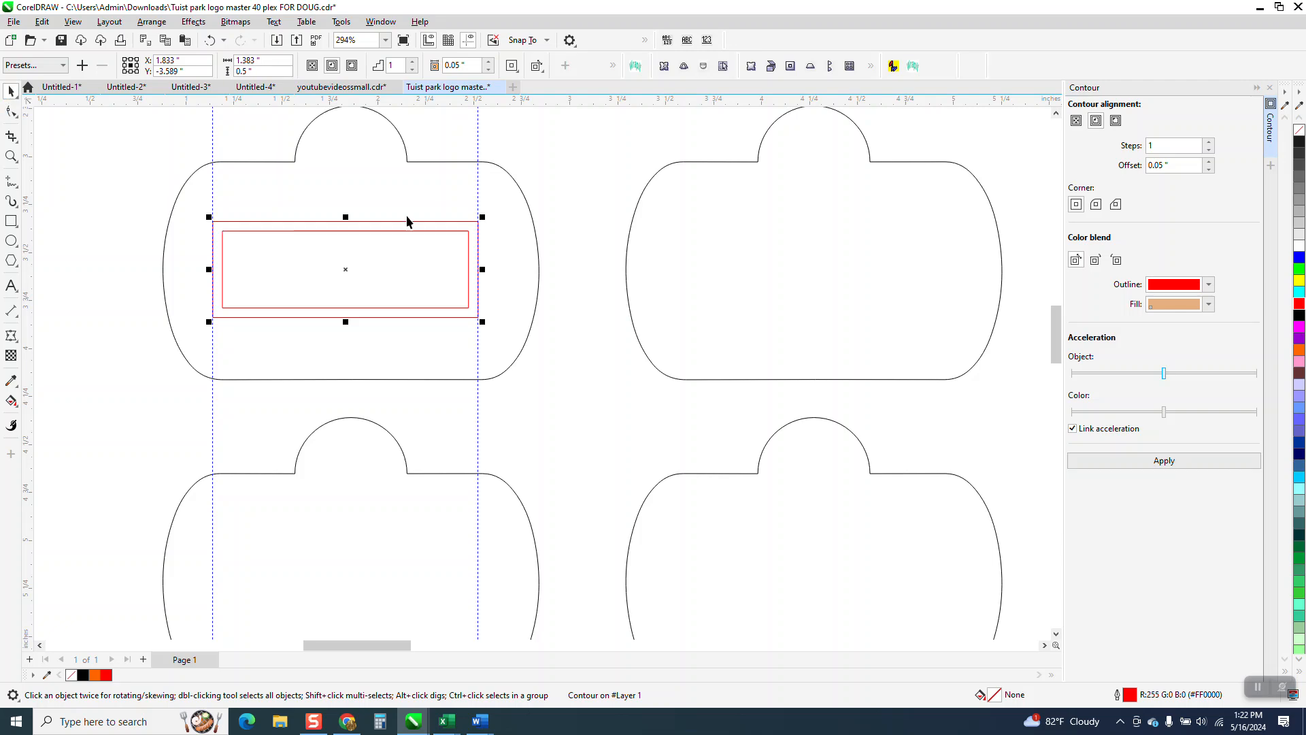
# Step: Use Smart Fill to create an orange shape from the inner contour rectangle and move it off the tag into the left margin
pyautogui.scroll(-2, 421, 231)
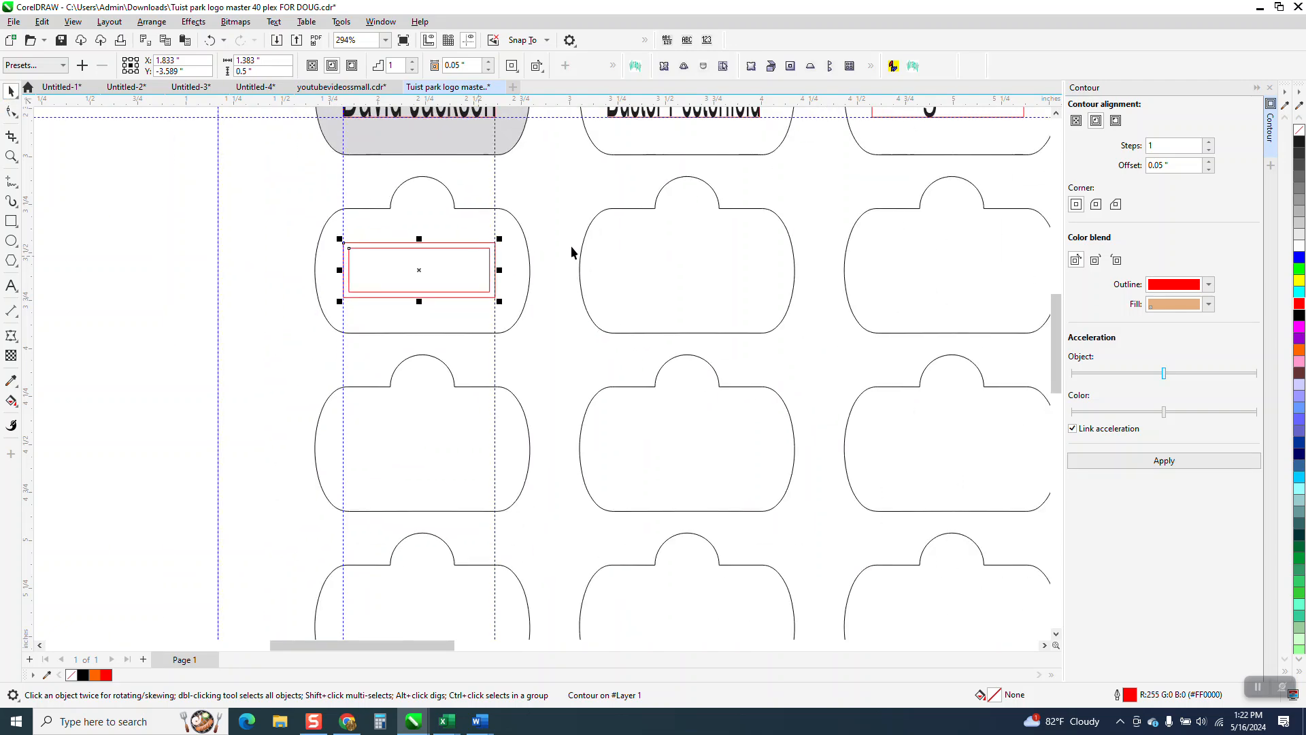
pyautogui.click(12, 400)
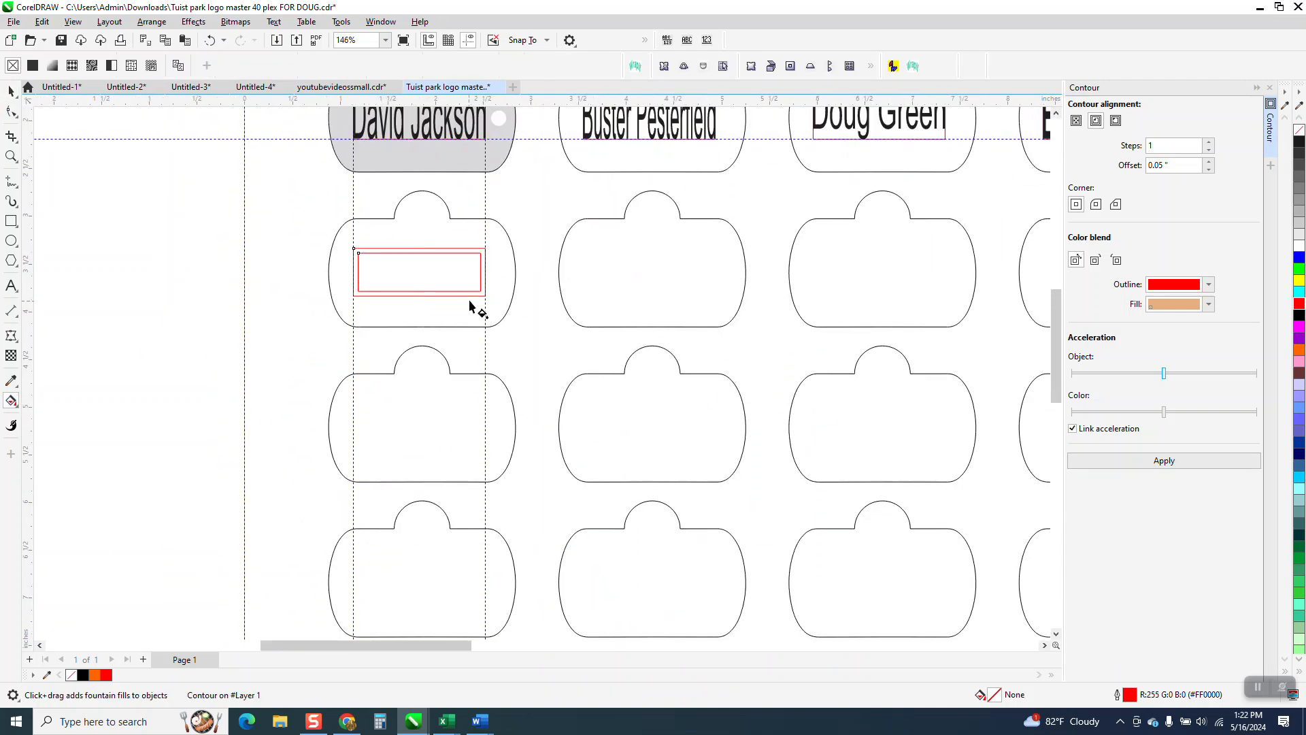
pyautogui.click(17, 406)
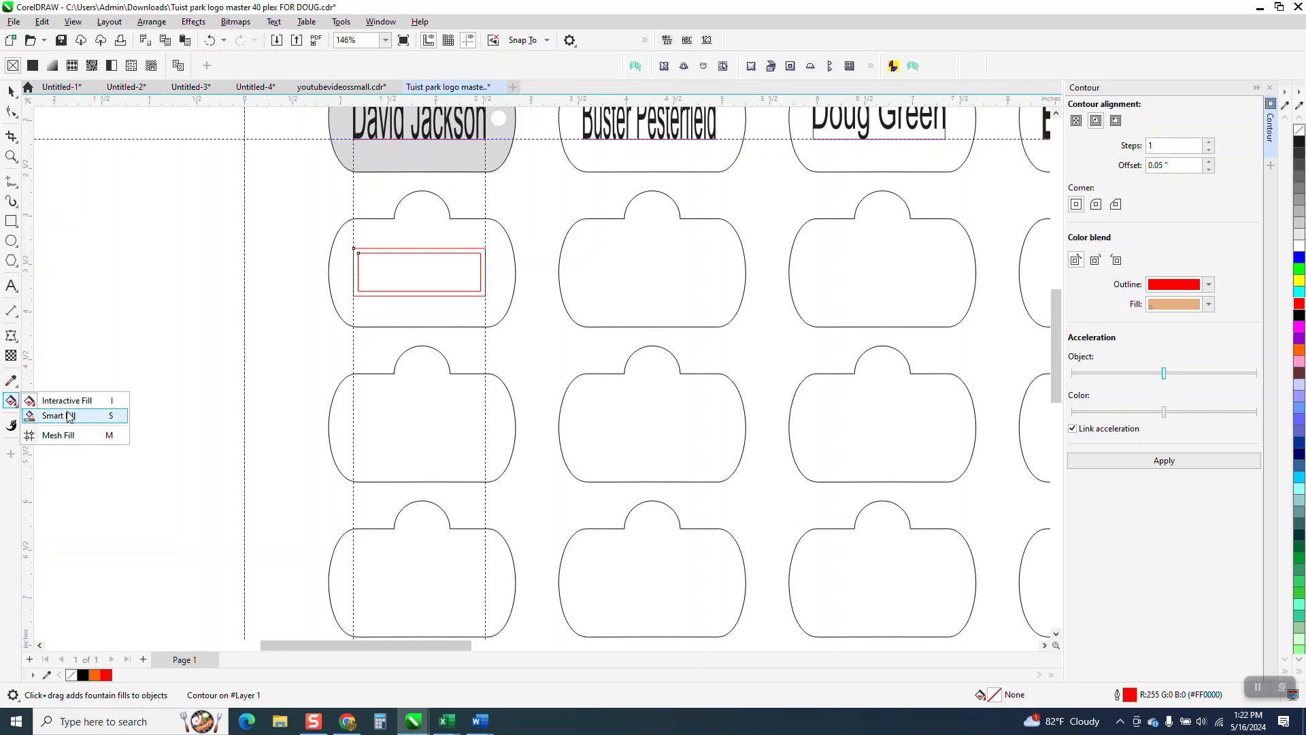
pyautogui.click(71, 417)
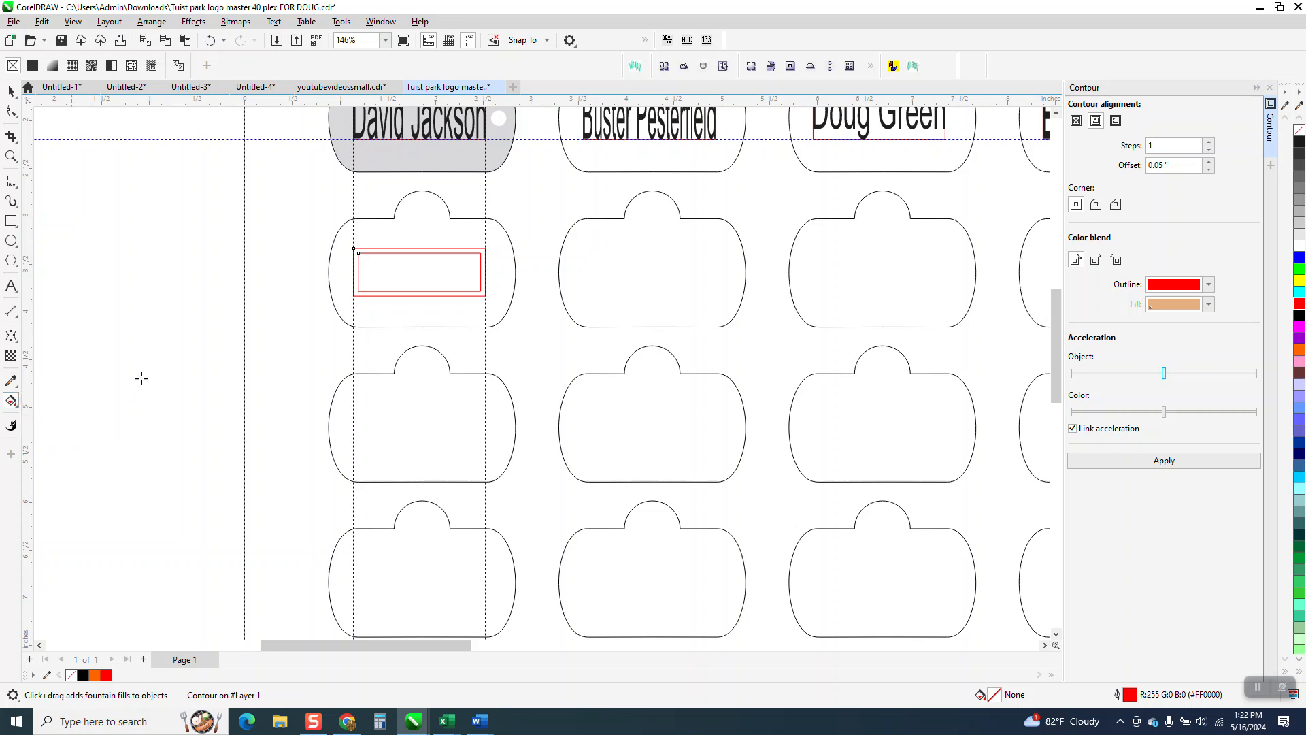
pyautogui.click(406, 279)
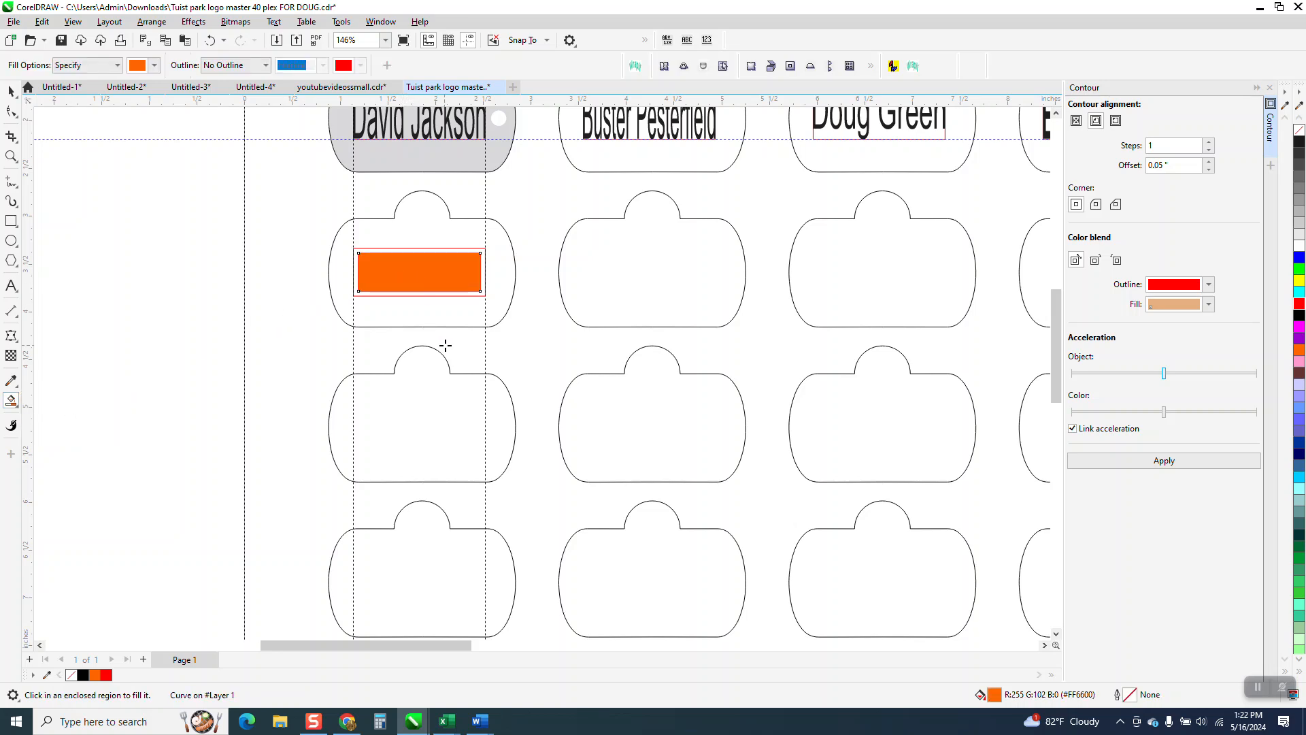
pyautogui.press('Left')
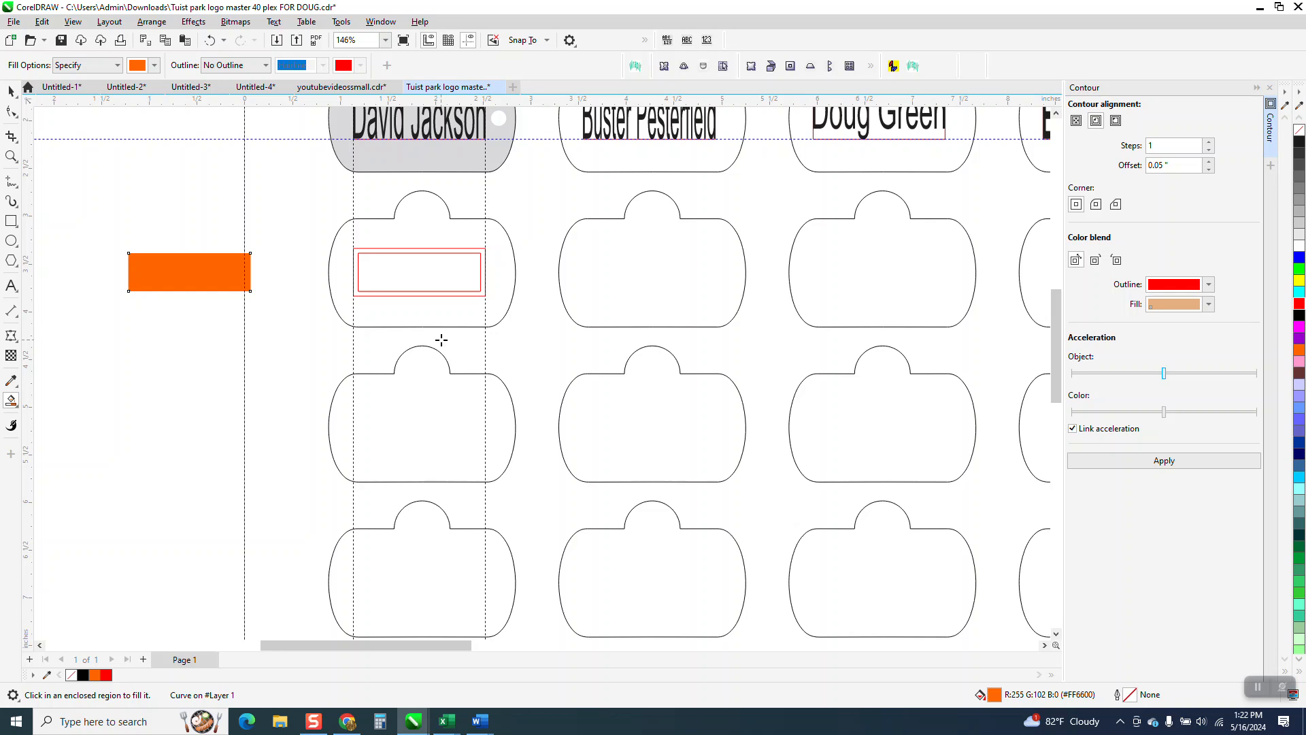
# Step: Delete the red rectangle together with its contour from the first tag in the second row
pyautogui.click(11, 91)
pyautogui.click(425, 250)
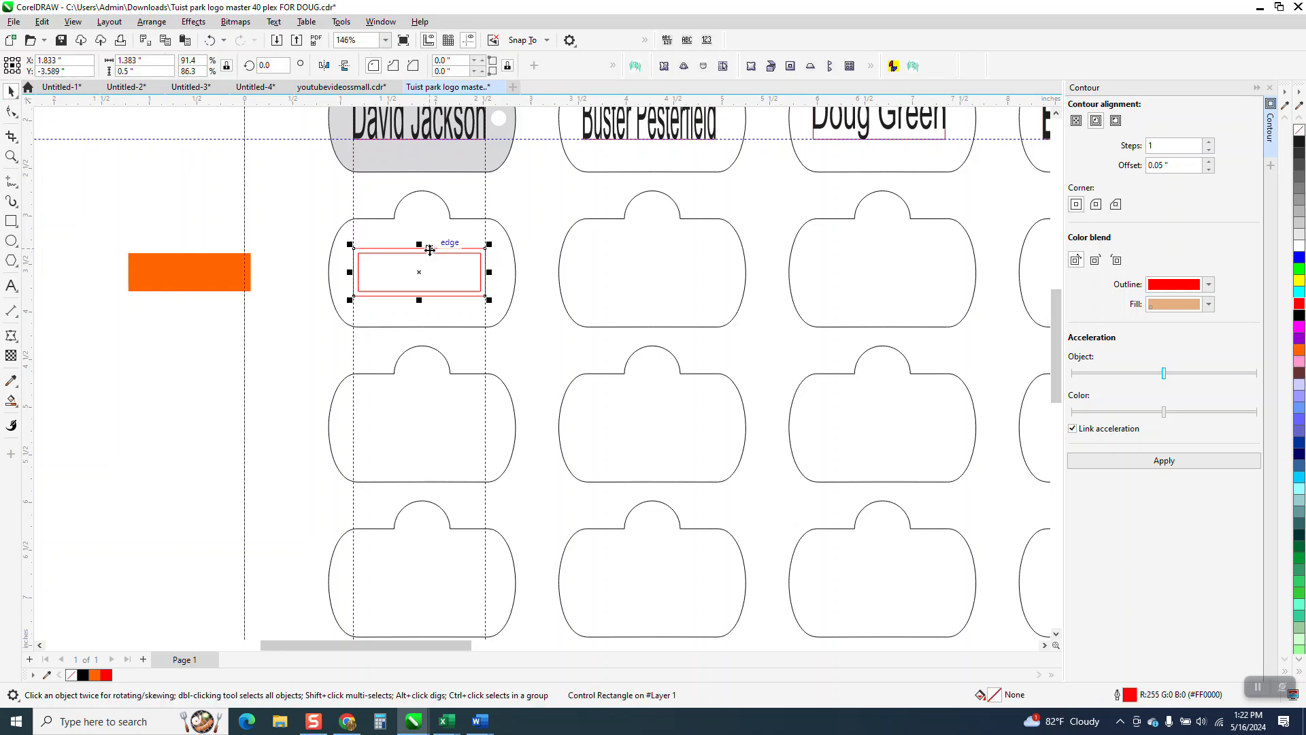
pyautogui.press('Delete')
# Step: Move the name text off the gray first tag into the left margin and place the orange rectangle in that tag's engrave area
pyautogui.click(234, 280)
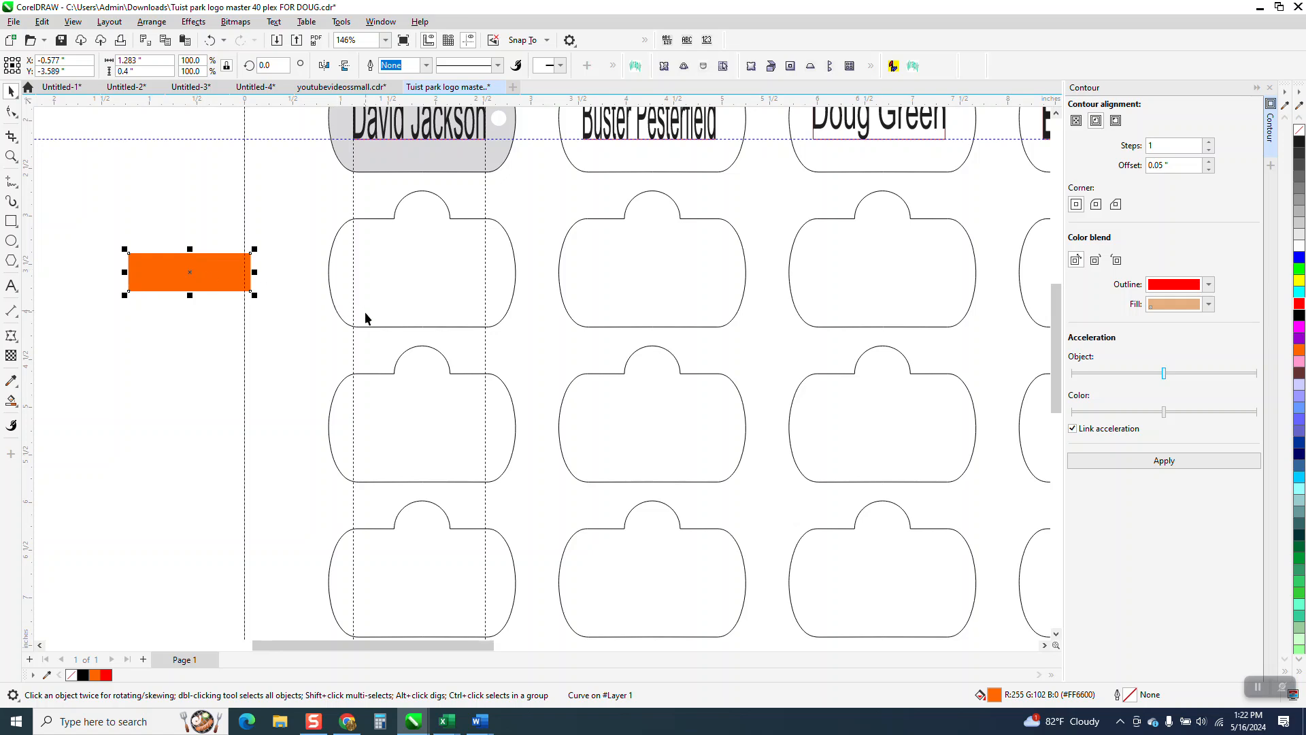
pyautogui.scroll(-1, 364, 310)
pyautogui.moveTo(411, 179); pyautogui.dragTo(199, 206)
pyautogui.moveTo(242, 293); pyautogui.dragTo(409, 166)
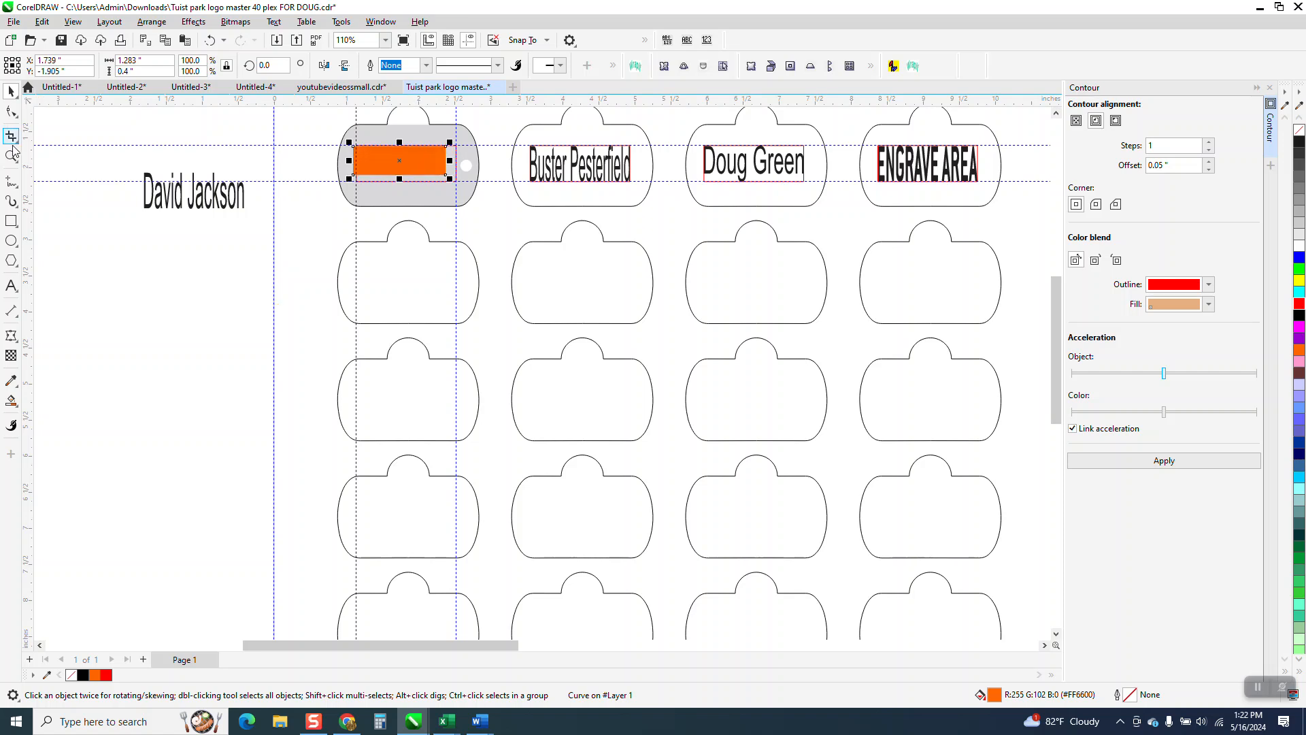
# Step: Center the orange rectangle within the red engrave rectangle of the gray first tag
pyautogui.click(11, 157)
pyautogui.moveTo(288, 120); pyautogui.dragTo(662, 293)
pyautogui.click(11, 91)
pyautogui.moveTo(304, 237); pyautogui.dragTo(325, 245)
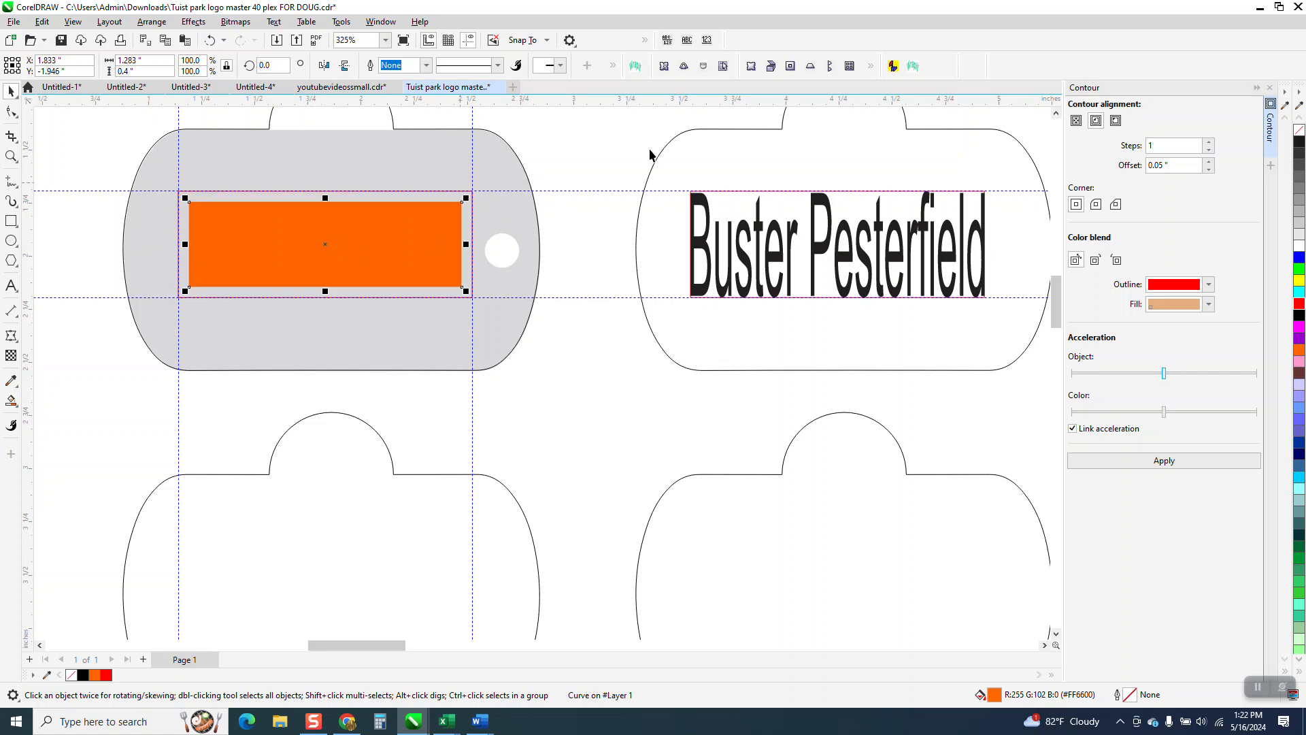
# Step: Remove the orange inset rectangle's fill and give it a red hairline outline
pyautogui.click(1300, 136)
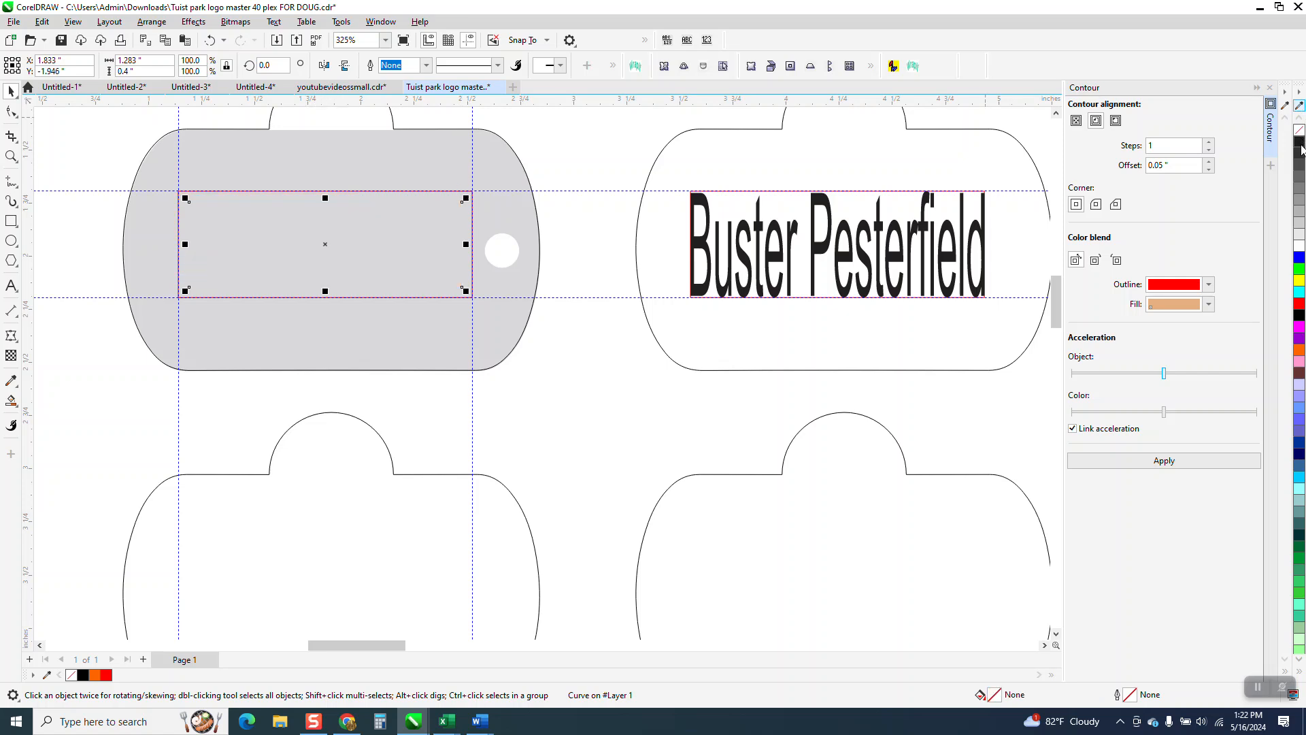
pyautogui.rightClick(1299, 304)
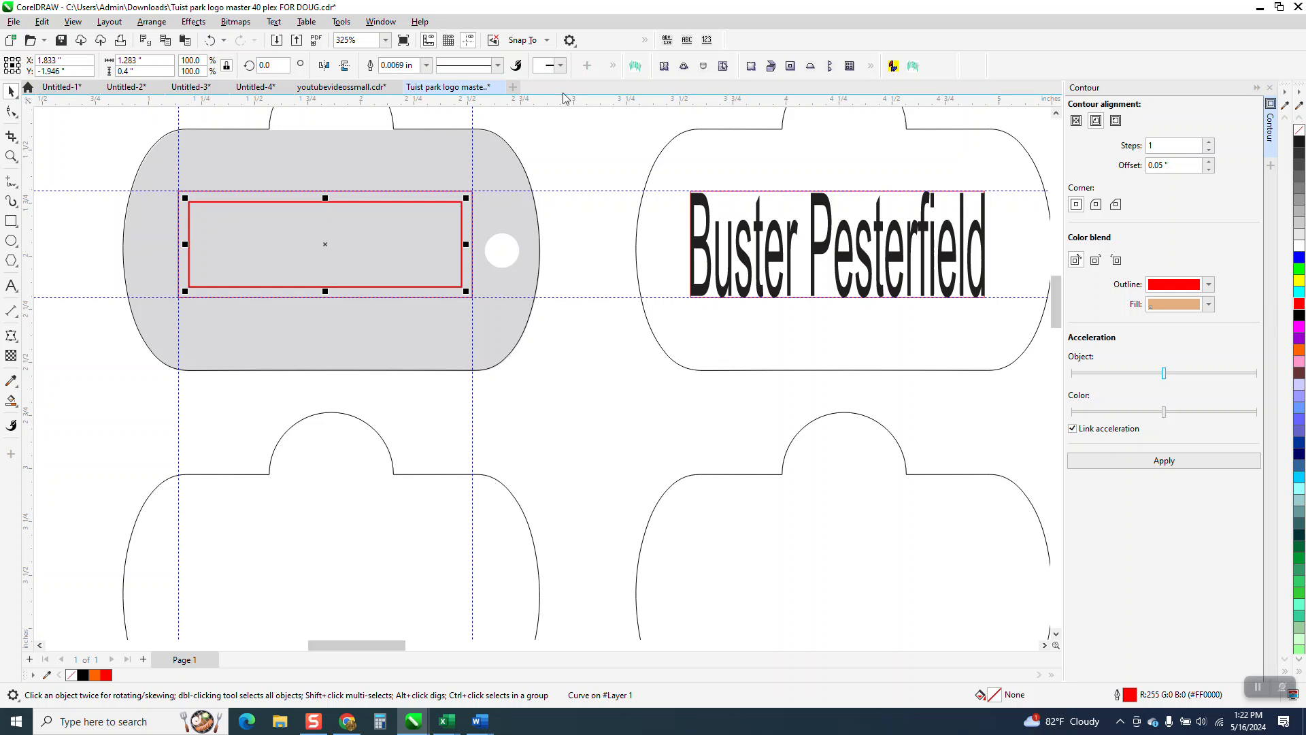
pyautogui.click(614, 66)
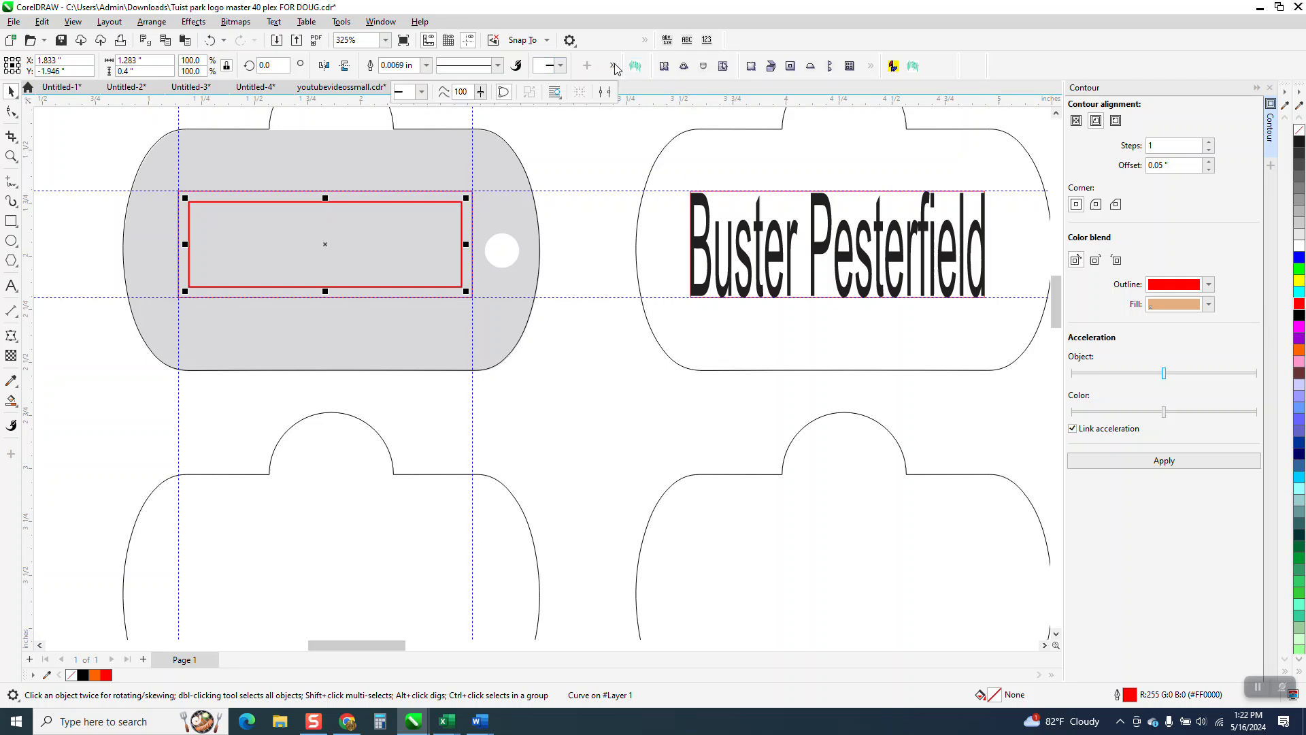
pyautogui.click(427, 68)
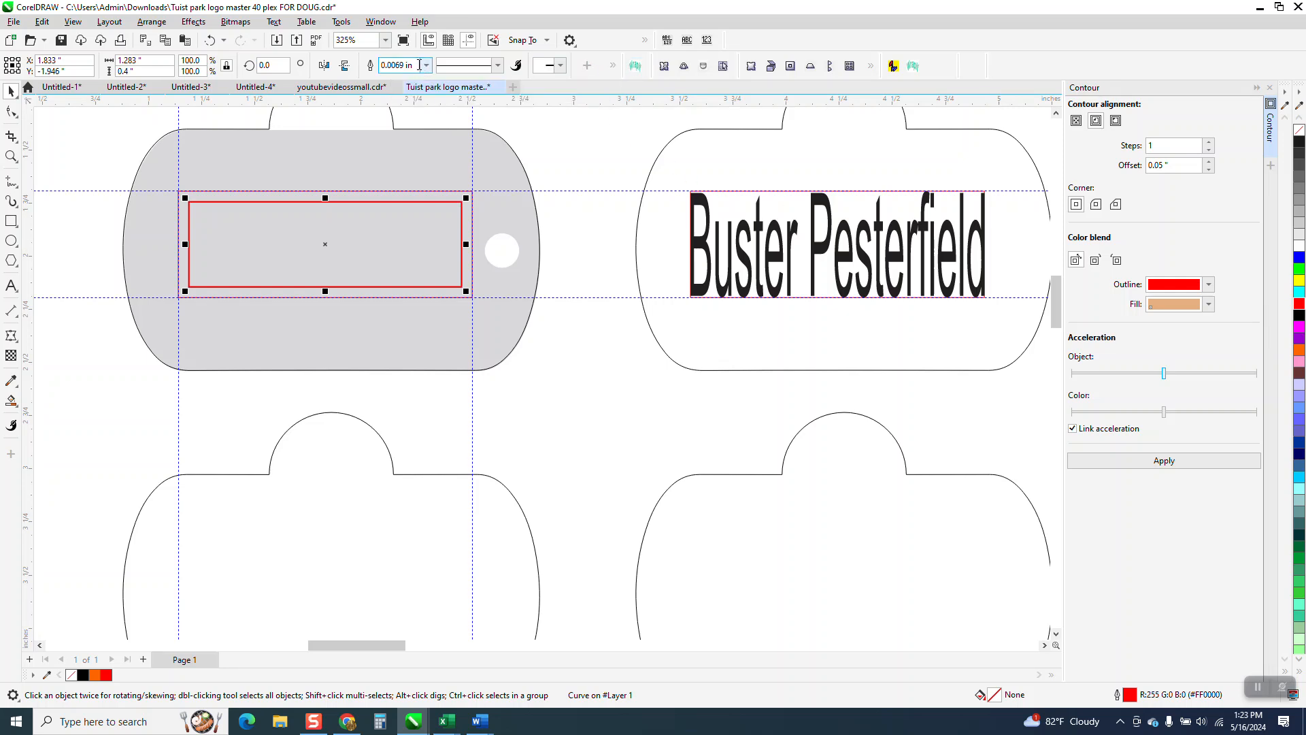
pyautogui.click(426, 65)
pyautogui.click(398, 81)
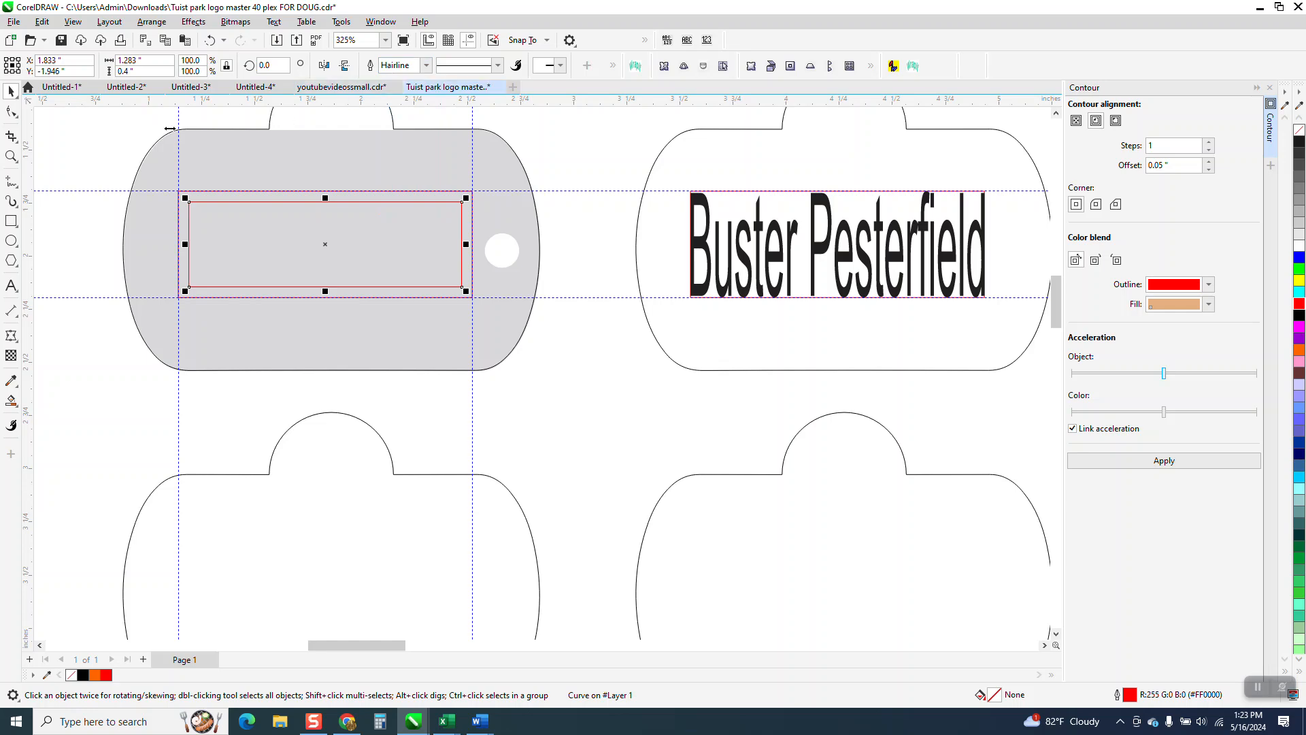
# Step: Delete the names and their red rectangles from the second, third and fourth tags in the gray tag's row
pyautogui.scroll(-3, 470, 170)
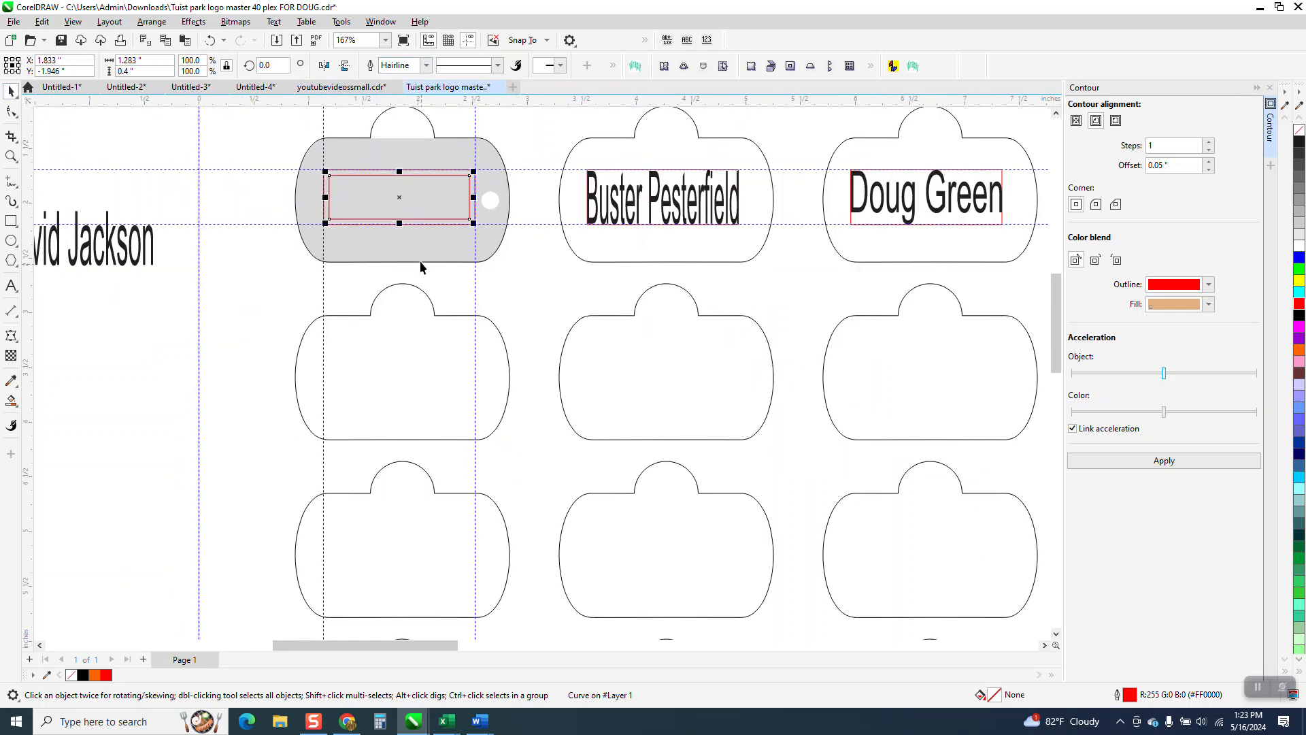
pyautogui.scroll(-1, 506, 256)
pyautogui.moveTo(553, 140); pyautogui.dragTo(720, 243)
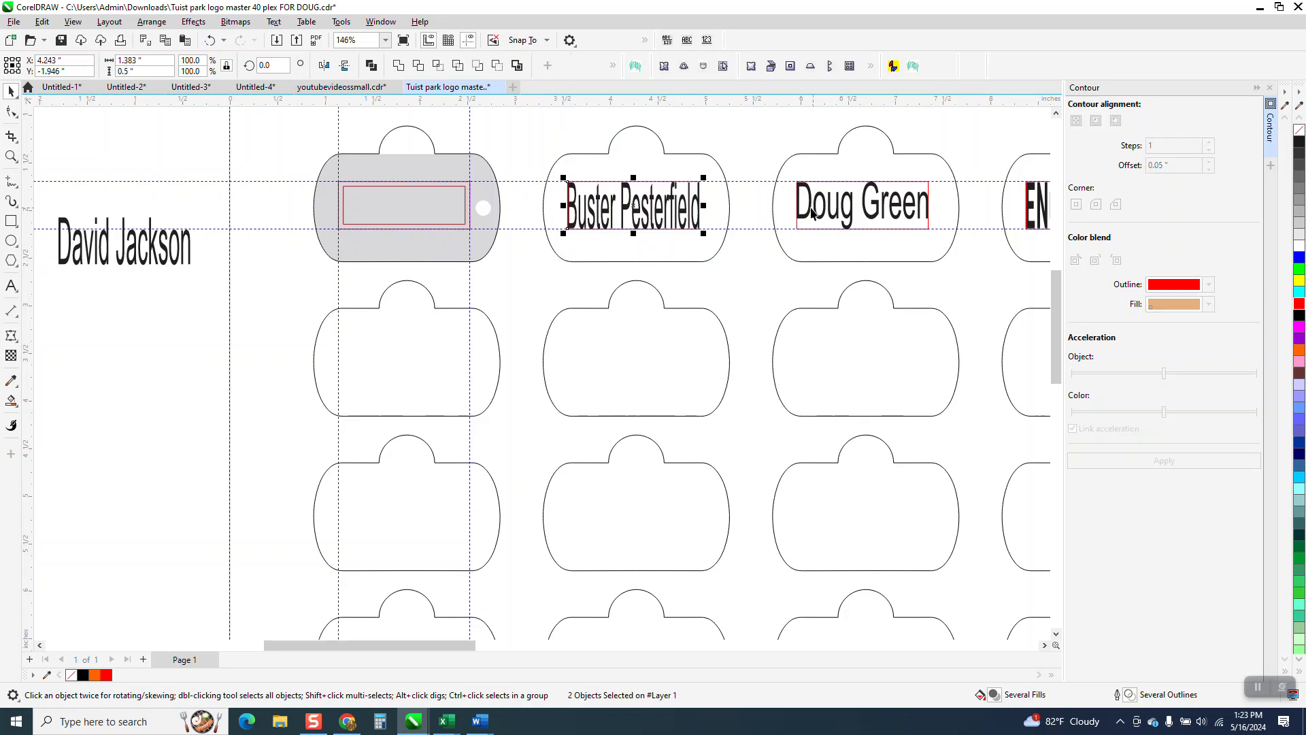
pyautogui.press('Delete')
pyautogui.moveTo(1035, 262); pyautogui.dragTo(1017, 260)
pyautogui.press('Delete')
pyautogui.scroll(-3, 934, 224)
pyautogui.press('Delete')
# Step: Move the inset rectangle 2.41 inches right onto the second tag and duplicate it at the same spacing onto the third and fourth tags
pyautogui.click(476, 226)
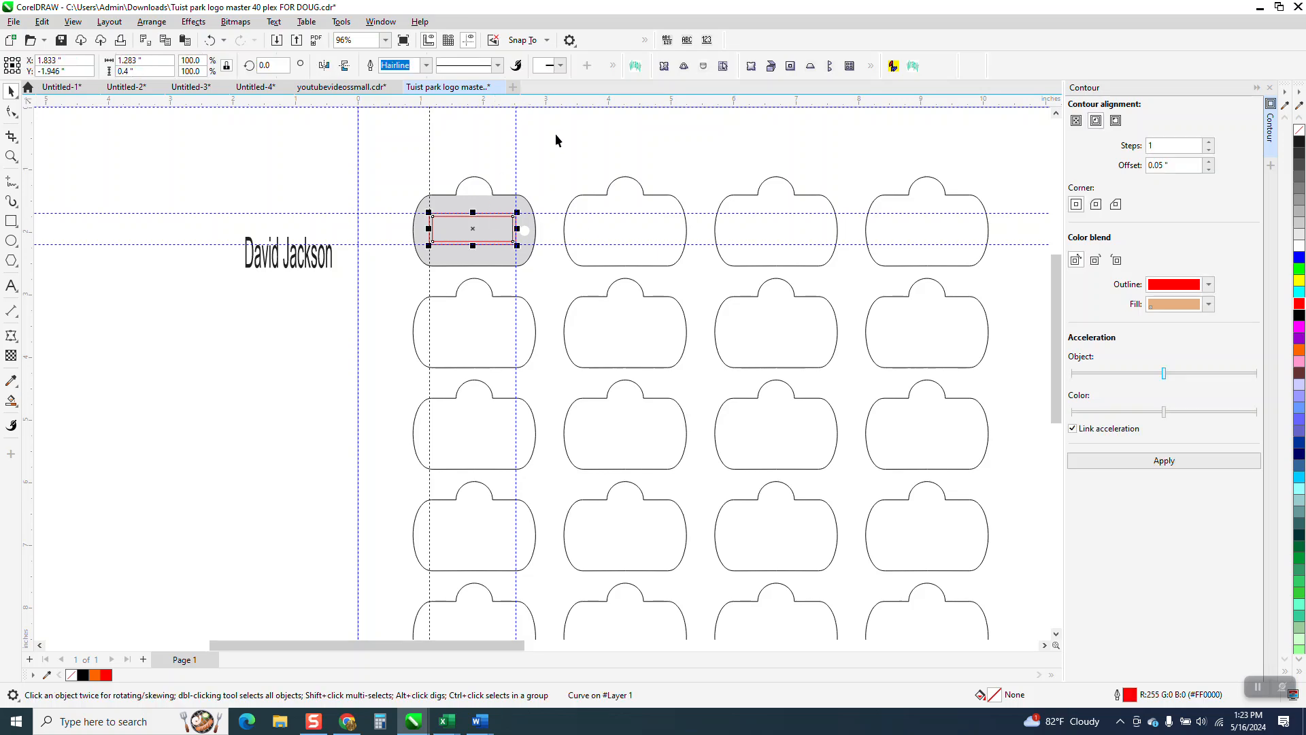
pyautogui.click(545, 135)
pyautogui.click(488, 225)
pyautogui.press('Right')
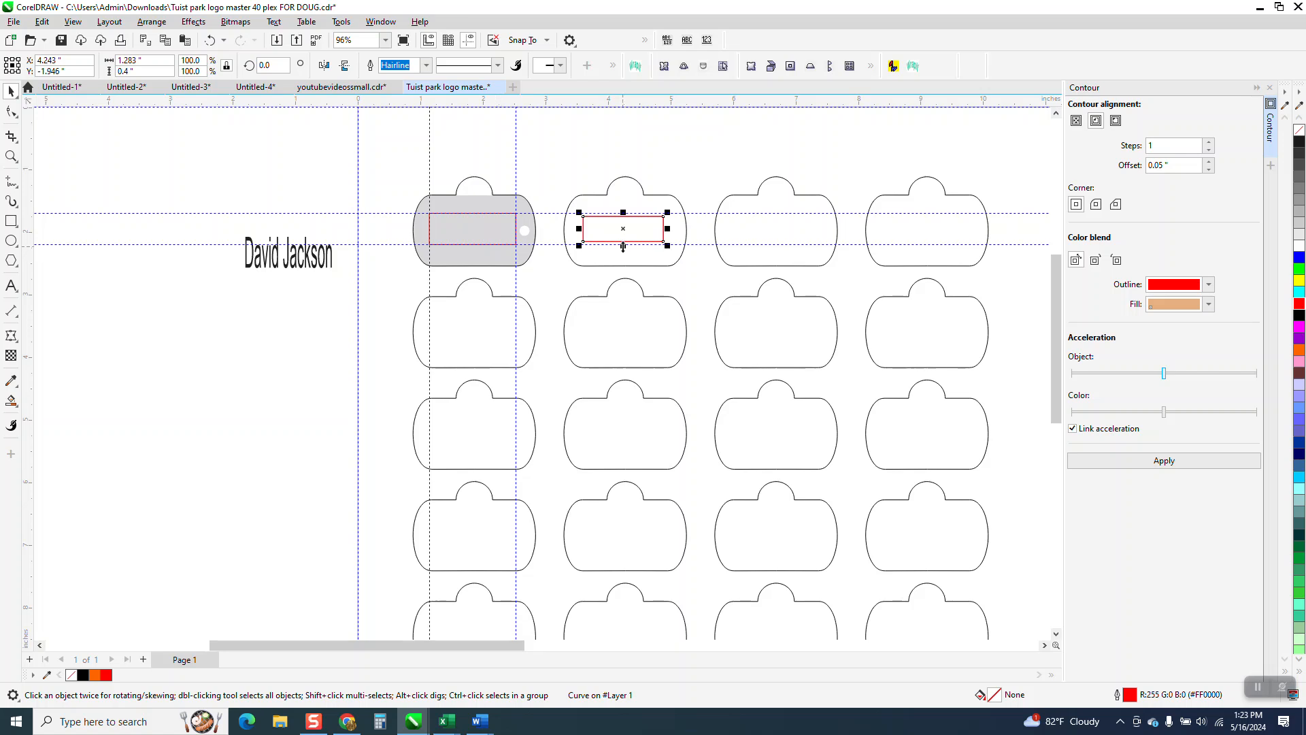
pyautogui.hotkey('ctrl', 'd')
pyautogui.hotkey('ctrl', 'd')
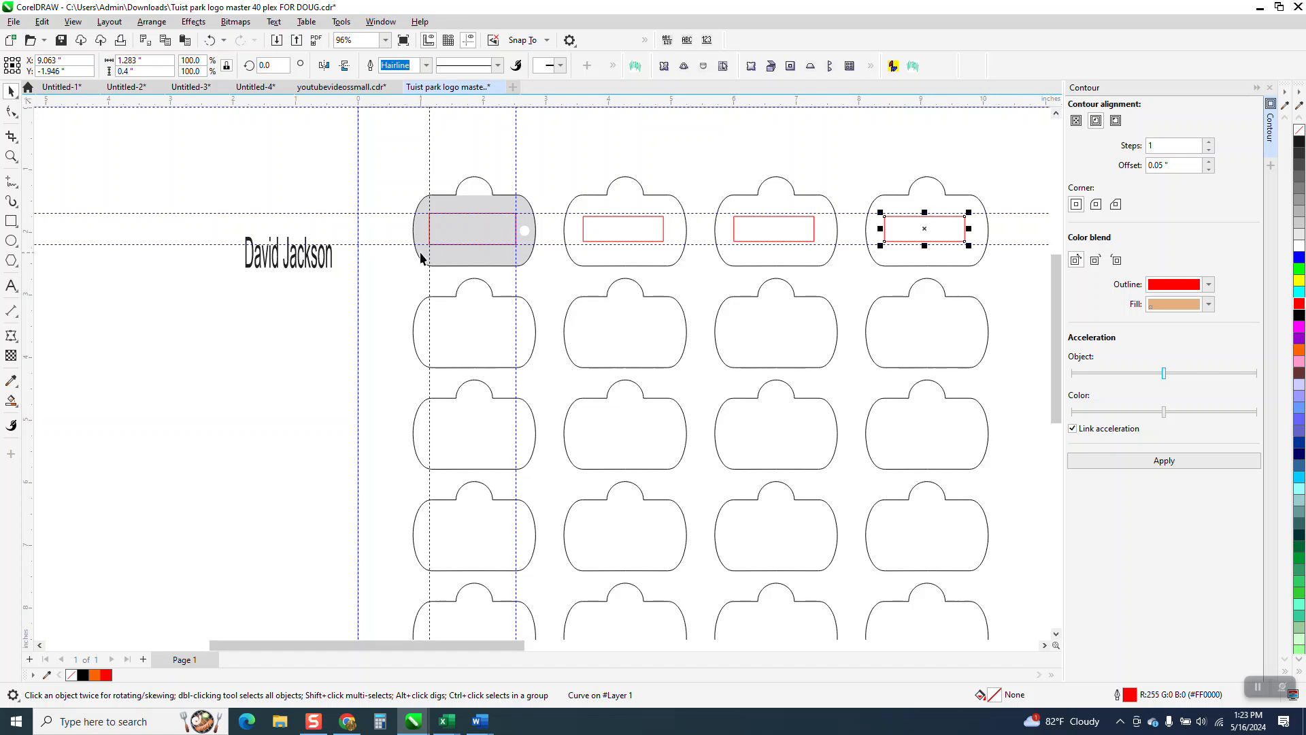
# Step: Move the name text above the second tag and fit it to that tag's inset rectangle with Create Envelope From
pyautogui.click(299, 267)
pyautogui.moveTo(298, 267); pyautogui.dragTo(646, 179)
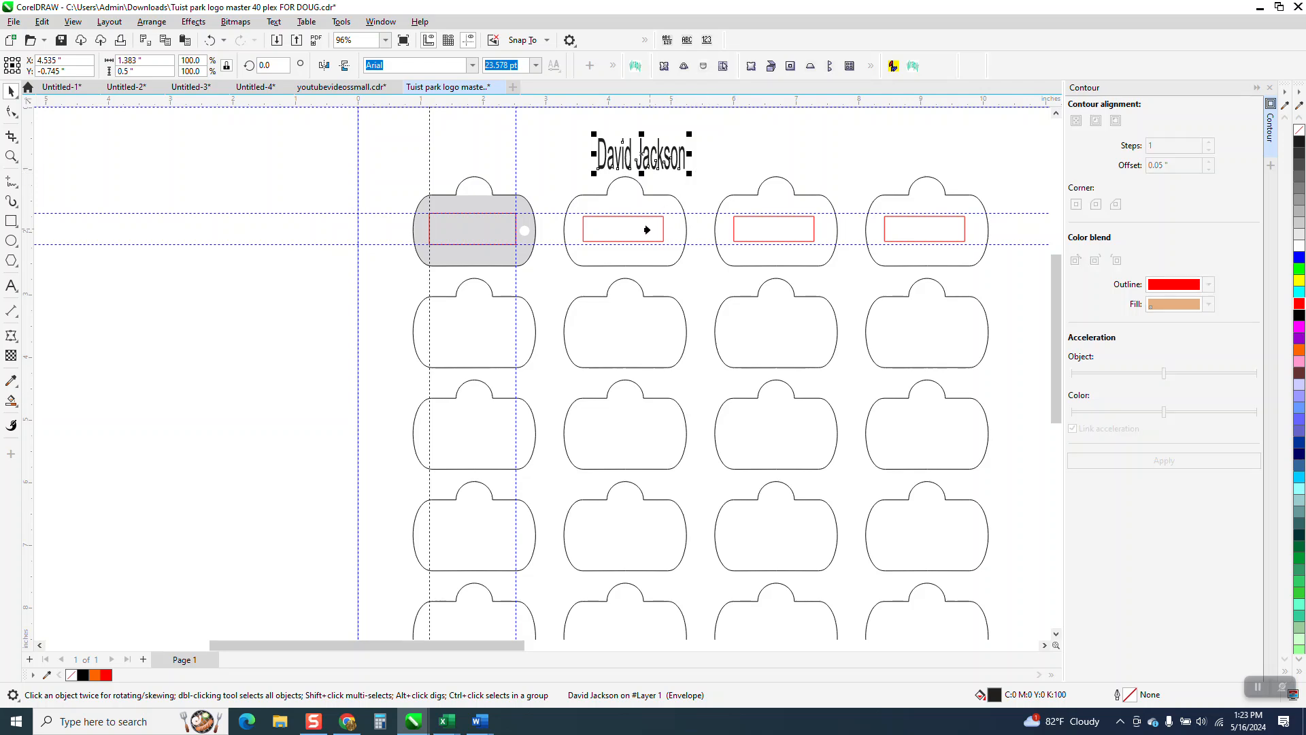
pyautogui.click(649, 230)
pyautogui.click(11, 91)
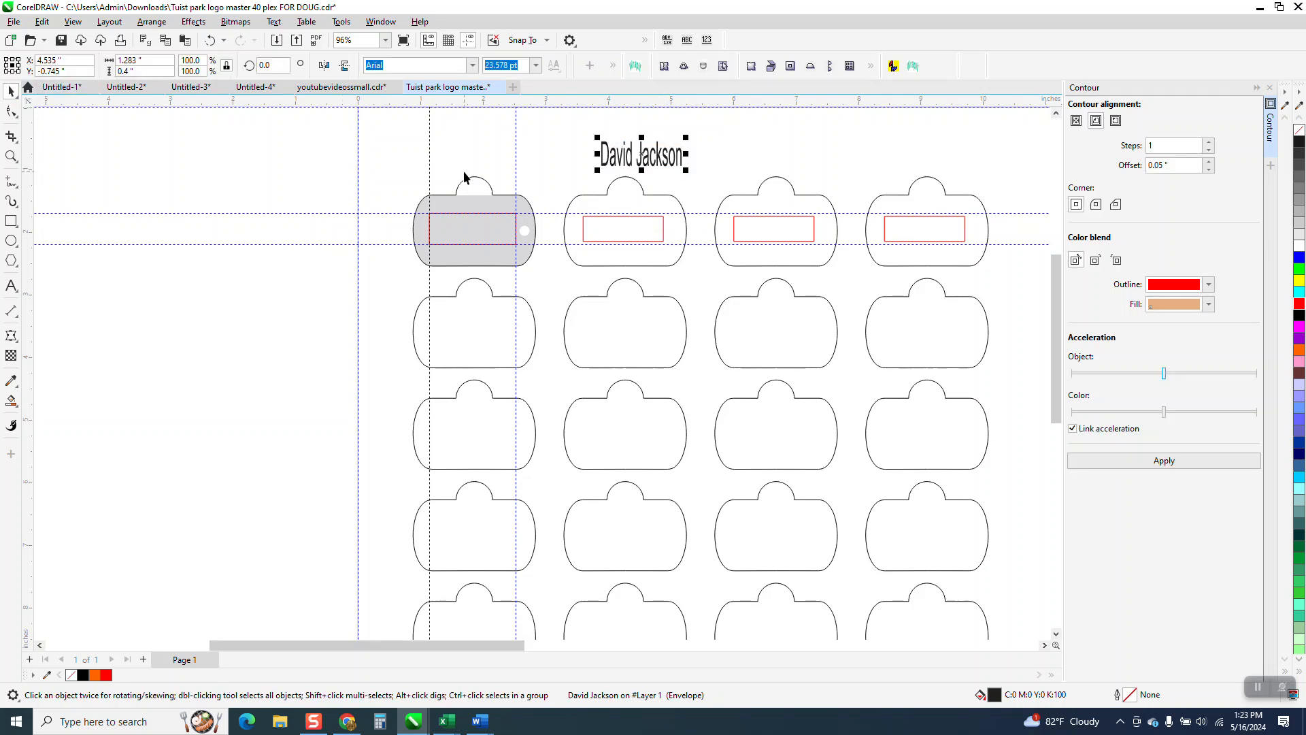
# Step: Center the name text on the second tag's inset rectangle and shift both one tag left onto the gray first tag
pyautogui.keyDown('shift'); pyautogui.click(599, 240); pyautogui.keyUp('shift')
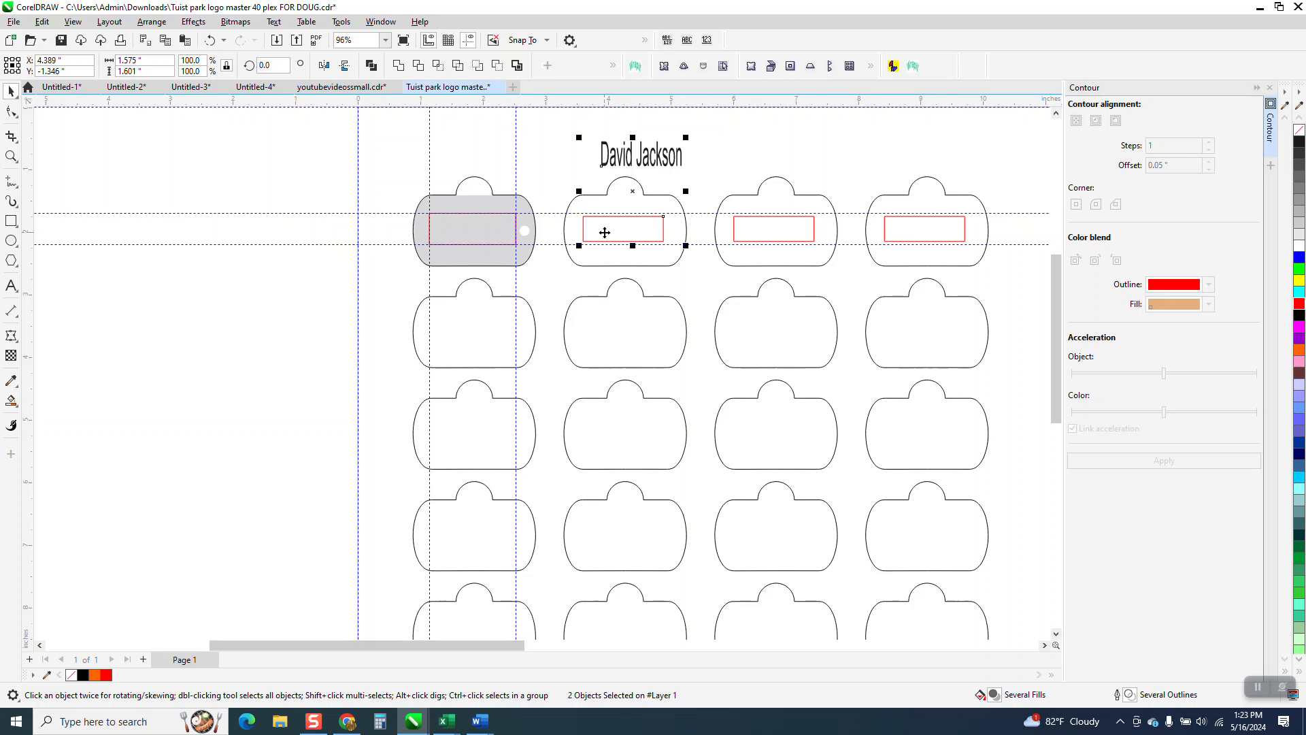
pyautogui.press('c')
pyautogui.press('e')
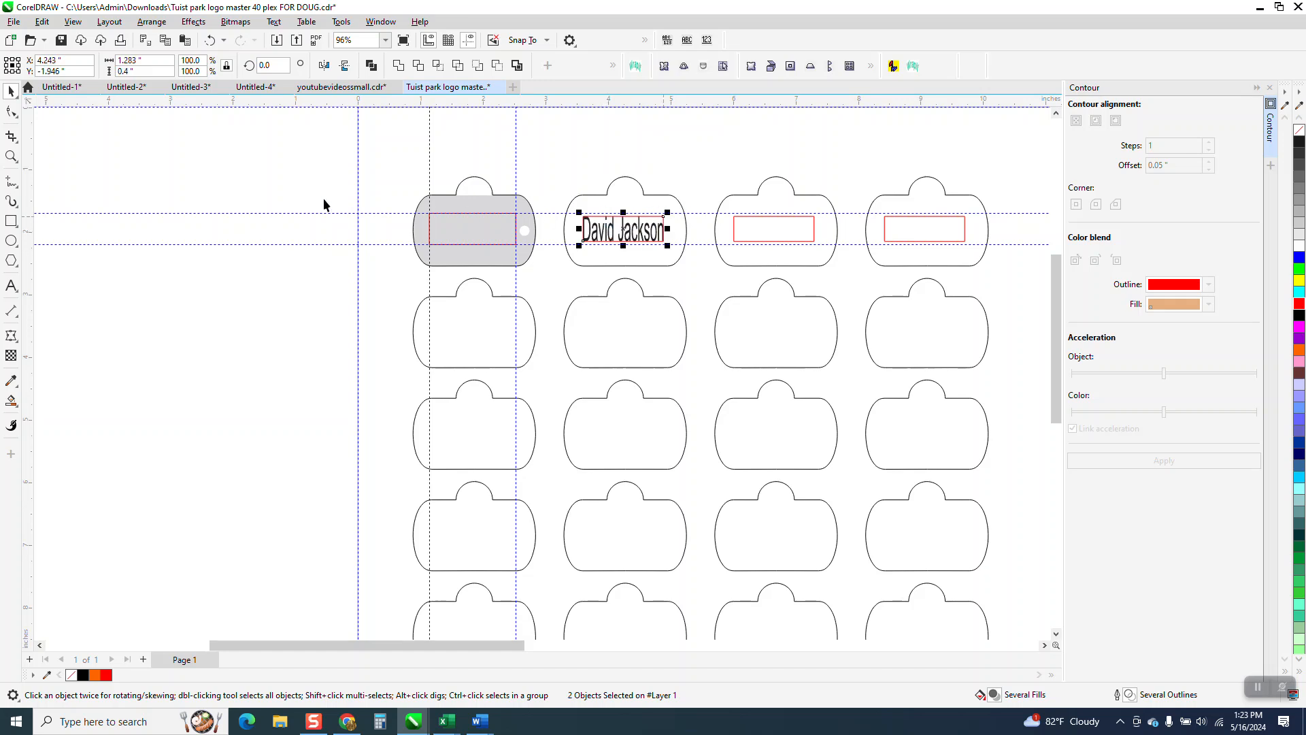
pyautogui.click(11, 156)
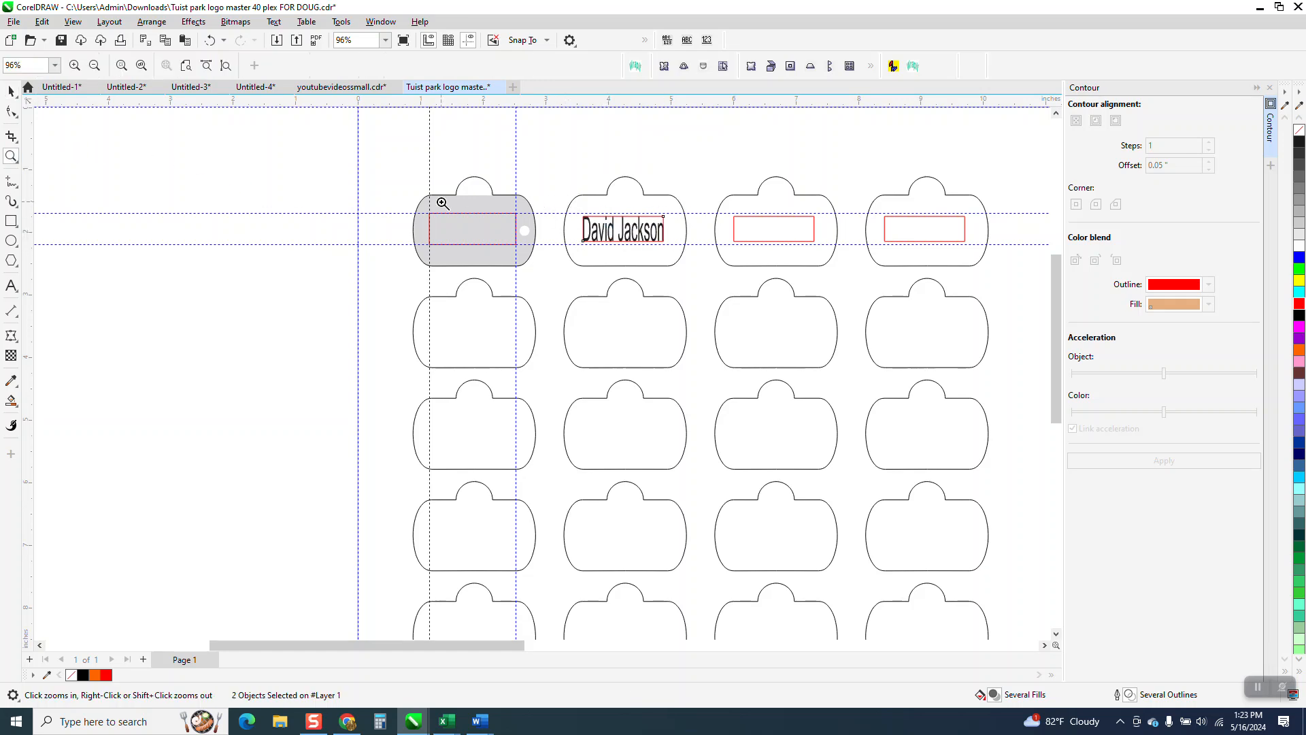
pyautogui.click(12, 92)
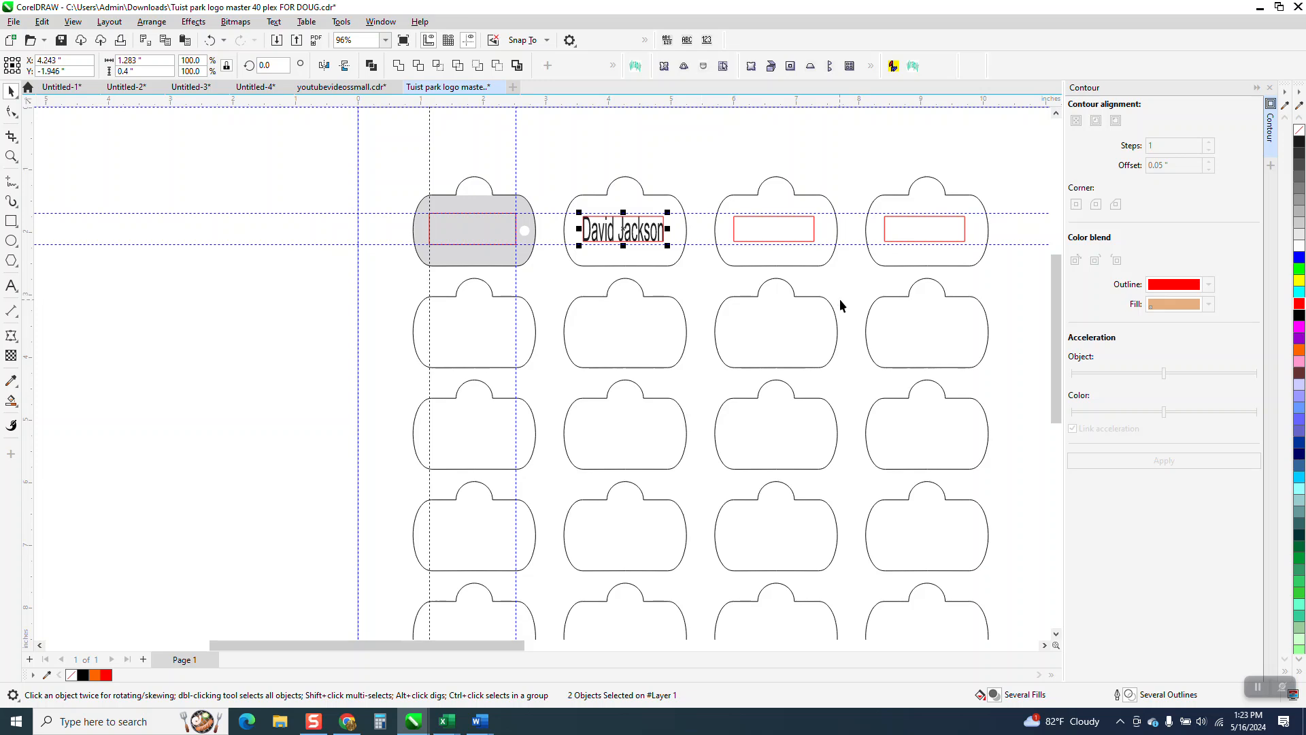
pyautogui.press('Left')
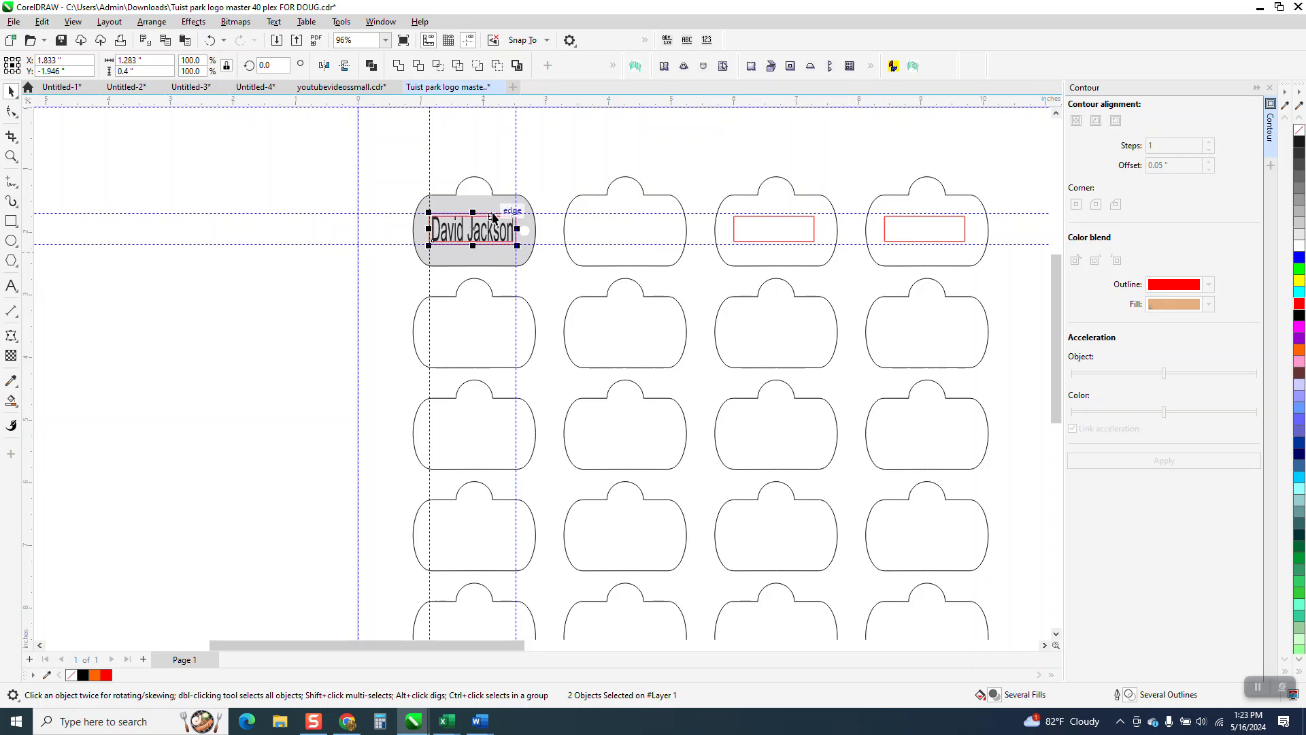
# Step: Move only the inset rectangle from the gray first tag back to the second tag
pyautogui.click(598, 151)
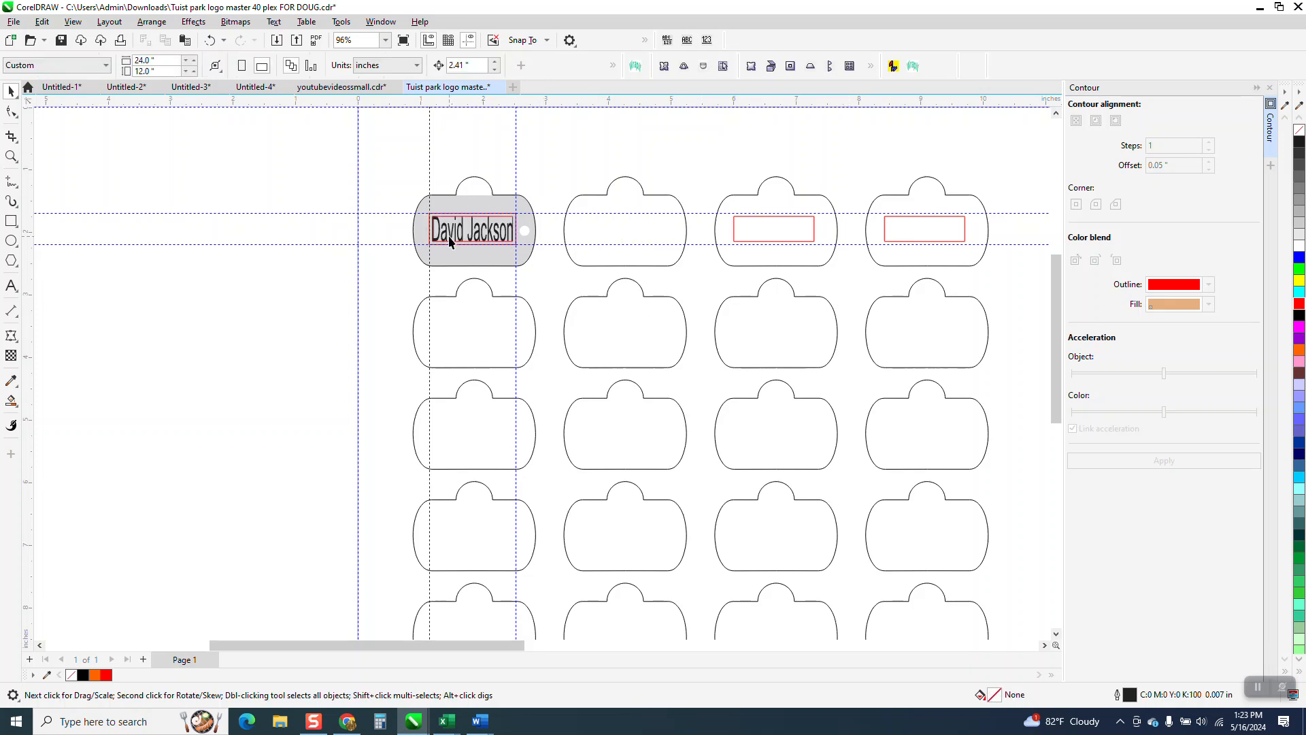
pyautogui.click(502, 224)
pyautogui.press('Right')
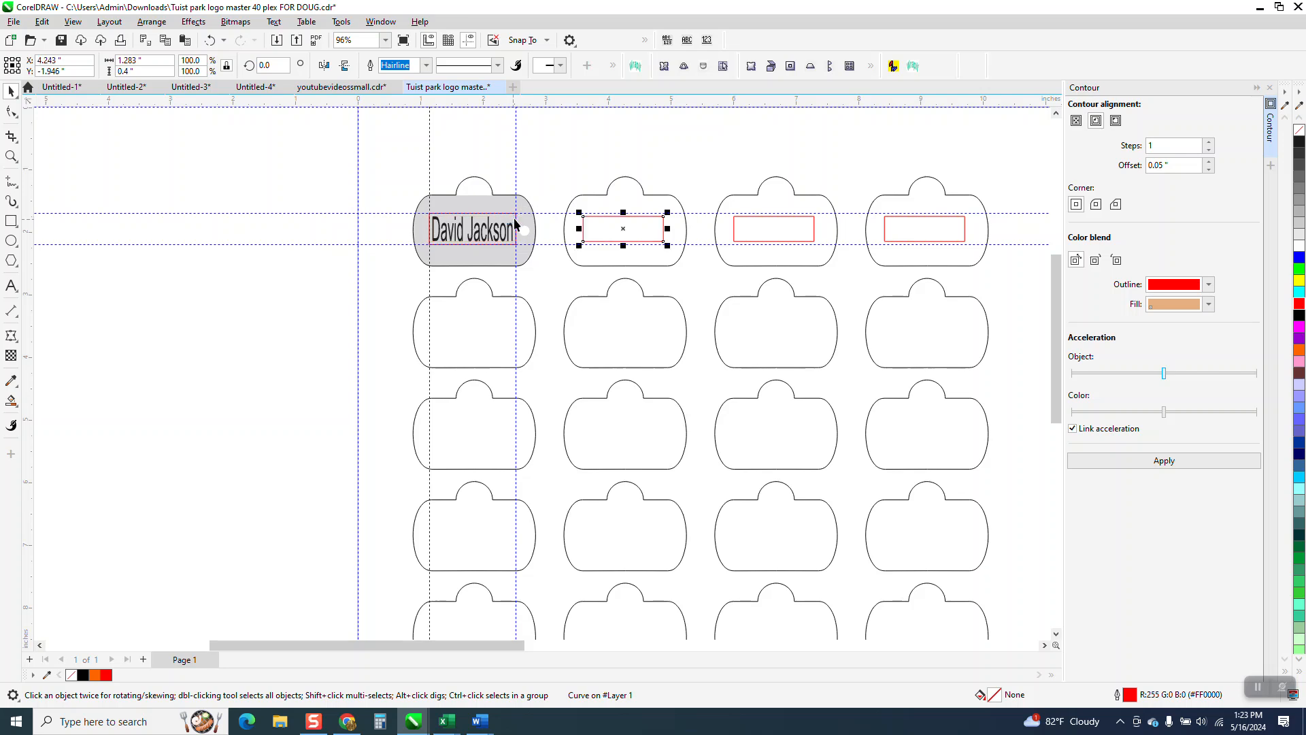
# Step: Check the margin around the fitted name on the gray first tag and close the Contour docker
pyautogui.click(11, 156)
pyautogui.moveTo(356, 181); pyautogui.dragTo(597, 315)
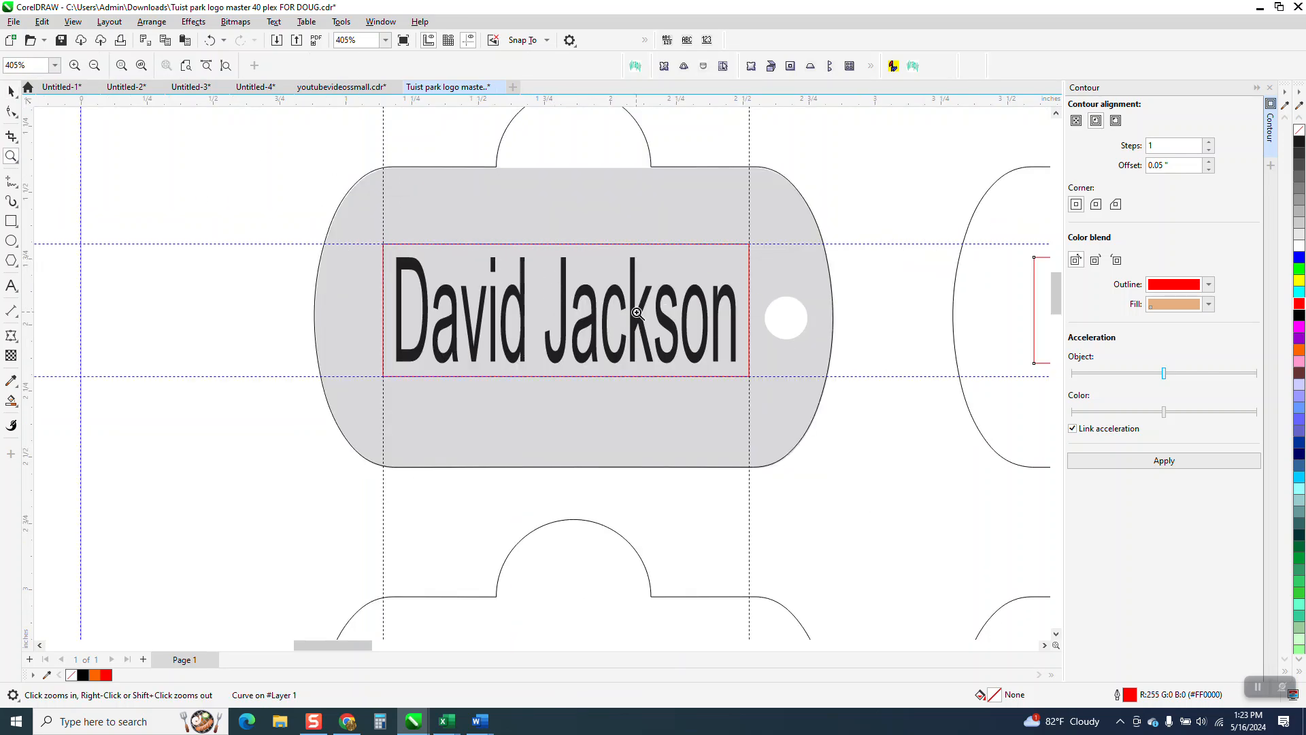
pyautogui.scroll(-1, 569, 313)
pyautogui.scroll(-3, 569, 313)
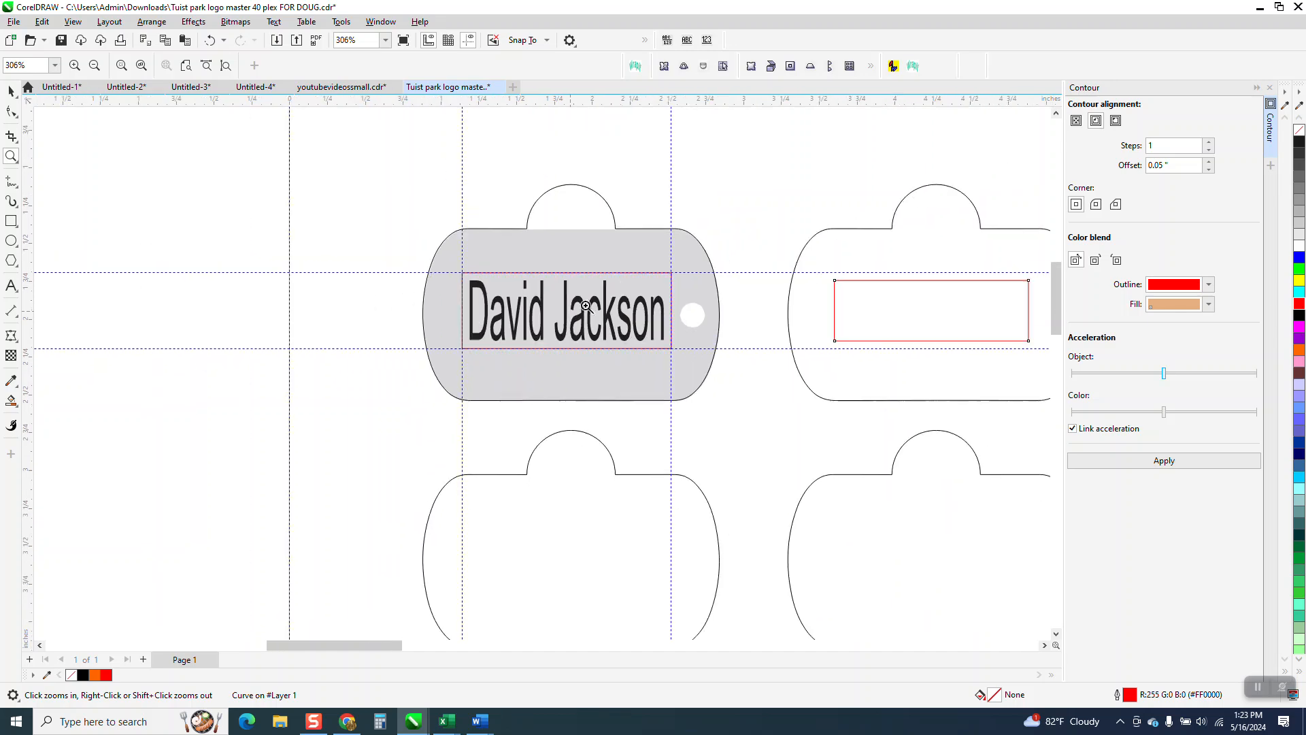
pyautogui.click(1269, 88)
pyautogui.scroll(-2, 519, 196)
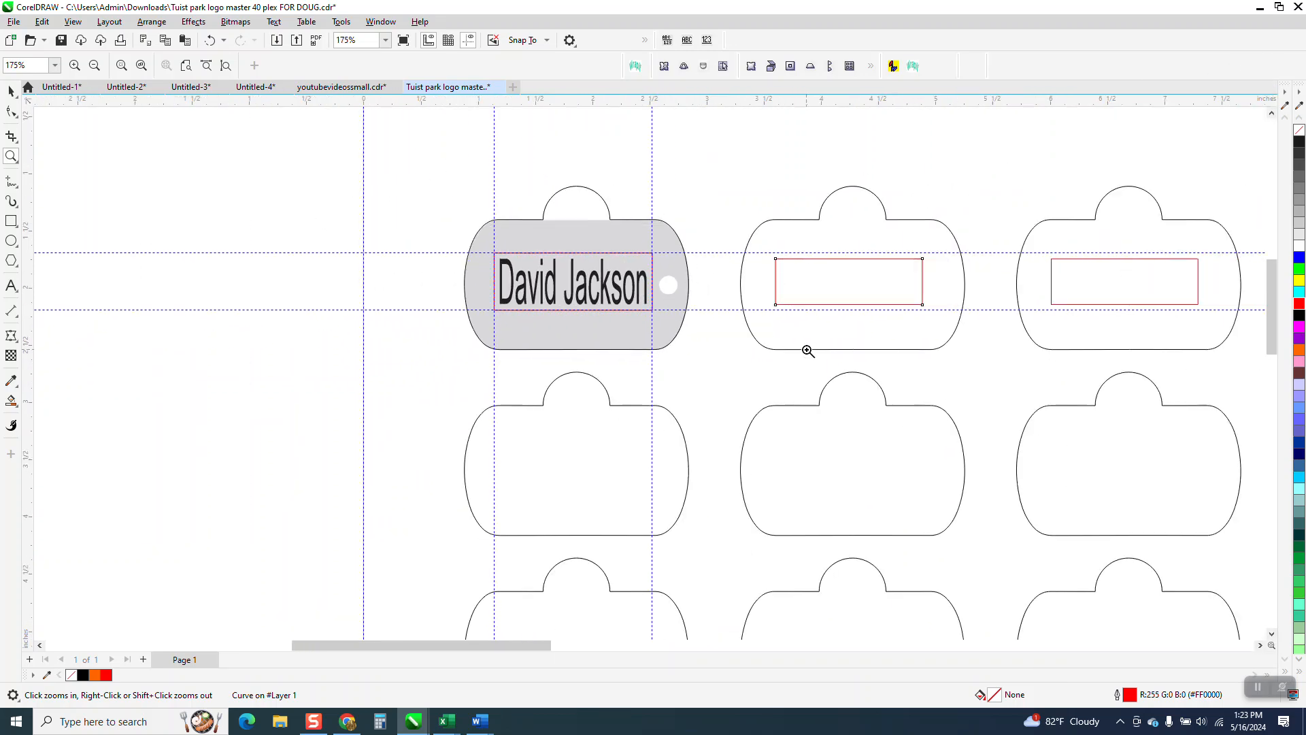